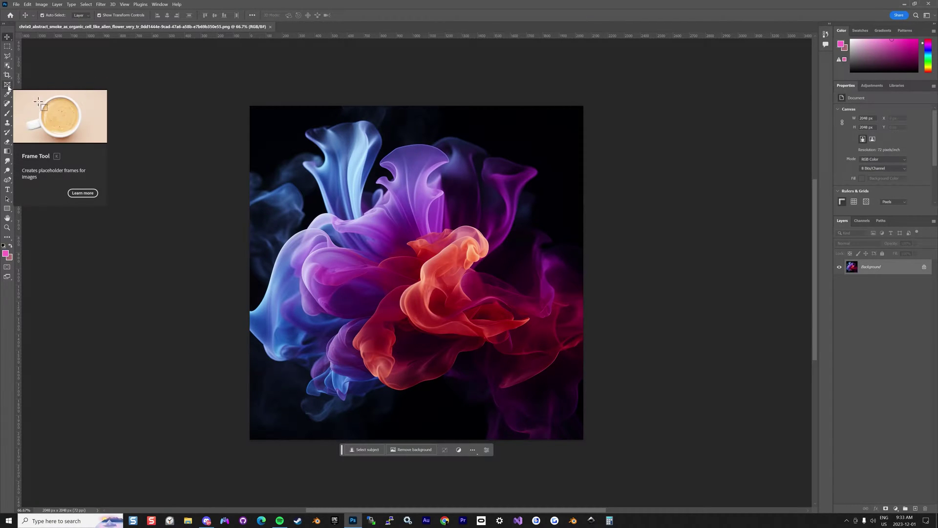
- Fill the selected smoke flower and copy it onto its own layer
click(8, 85)
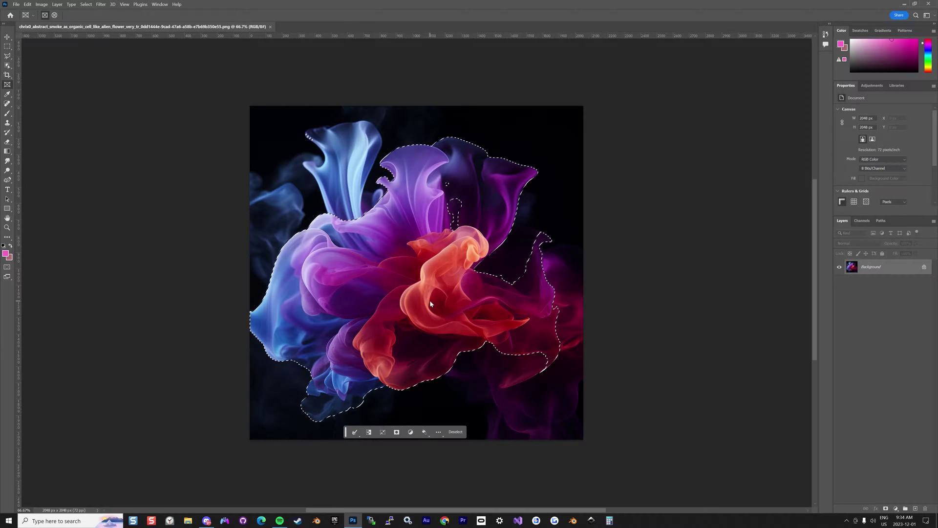
key(BackSpace)
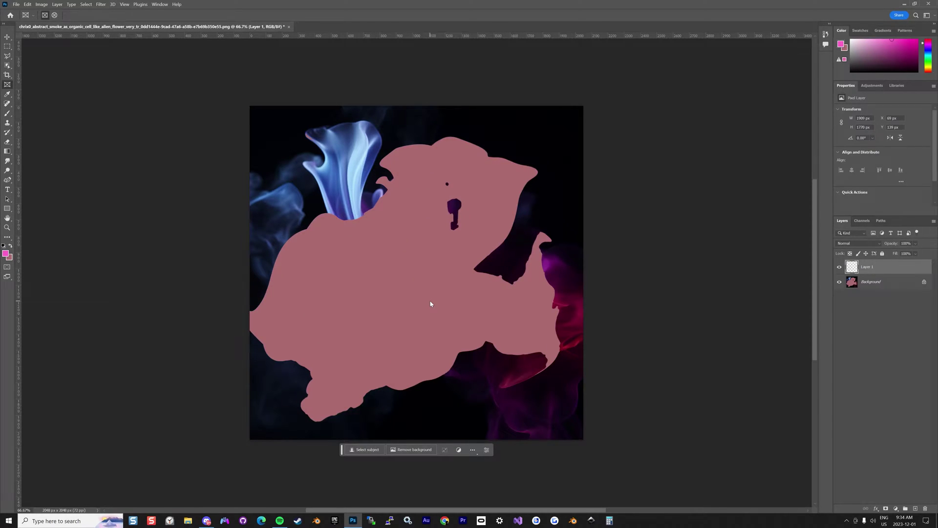
key(ctrl+v)
- Toggle the Background visibility to check the cutout, then undo back to the flower selection
click(842, 283)
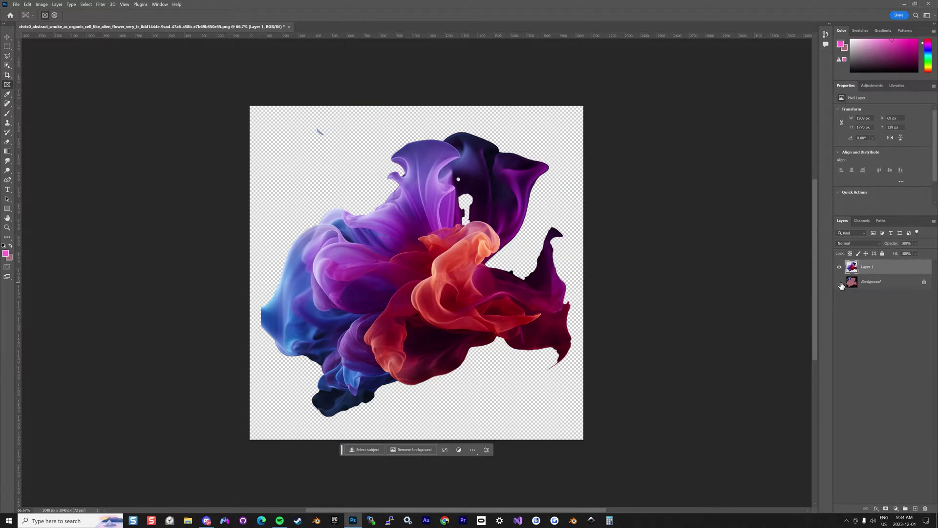
click(841, 283)
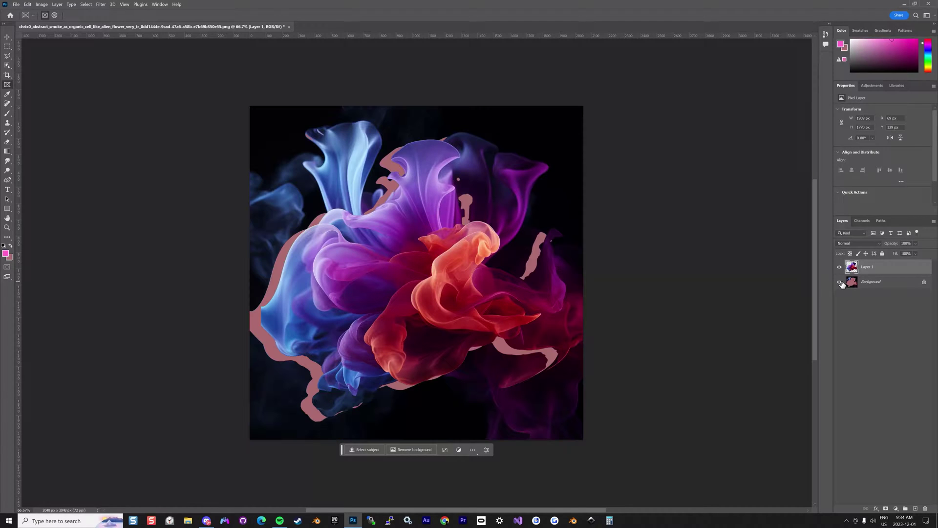
click(841, 283)
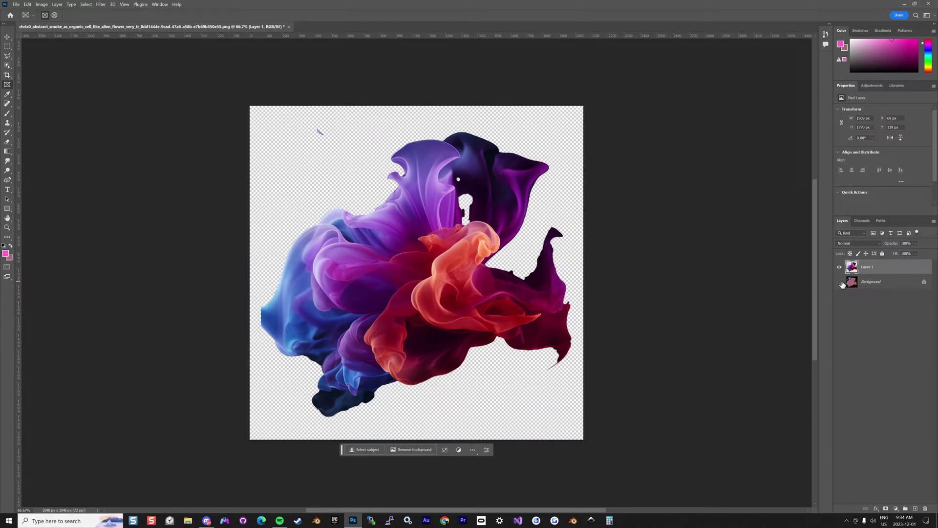
click(841, 283)
key(ctrl+z)
key(ctrl+z)
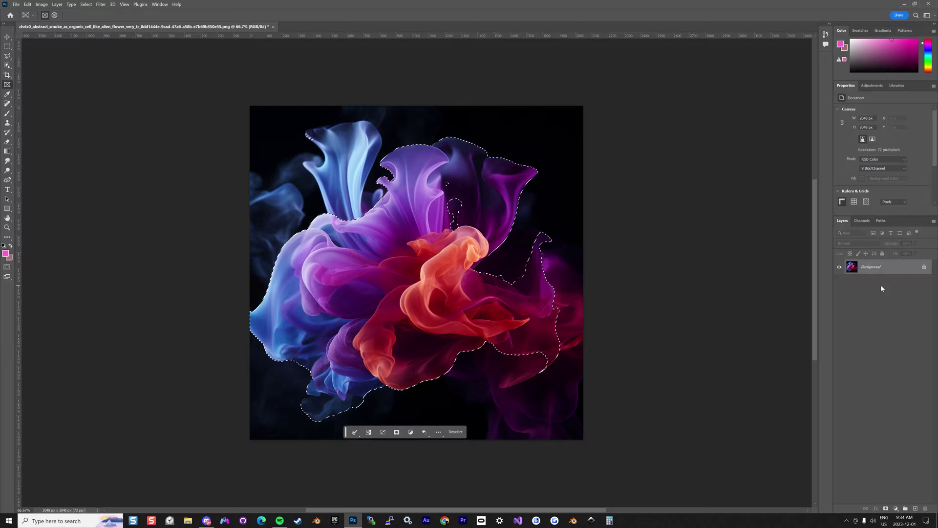
- Duplicate the Background layer into Background copy and clear the flower selection
click(7, 37)
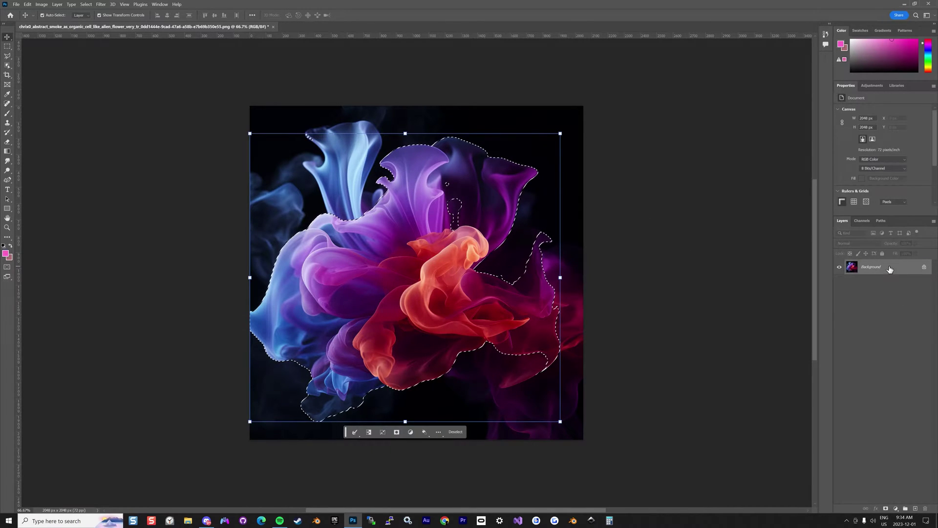
drag(889, 268, 916, 508)
click(877, 301)
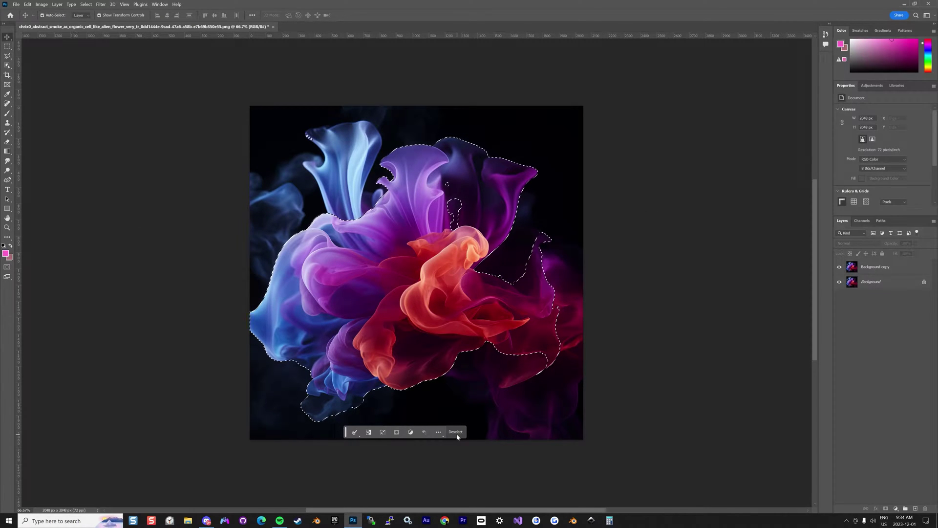
click(456, 432)
- Delete the original Background and duplicate Background copy as Background copy 2
click(881, 283)
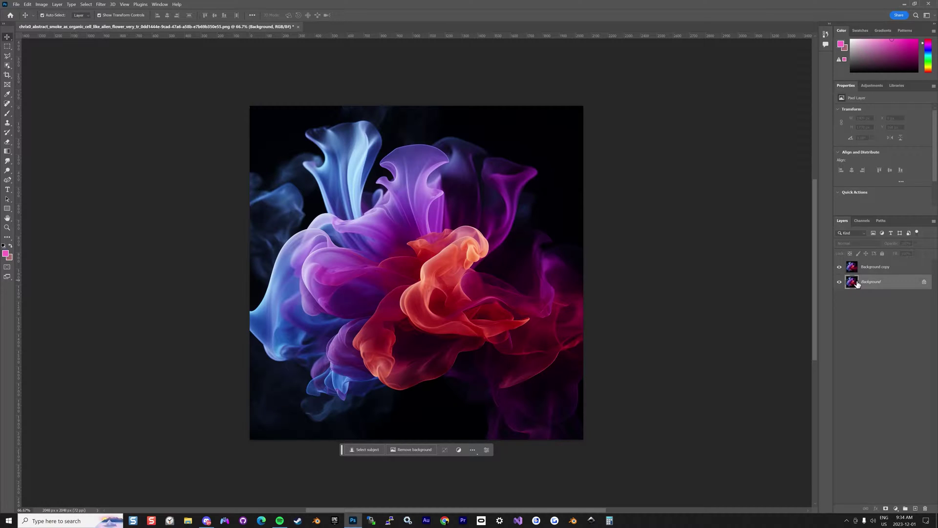
key(Delete)
drag(882, 274, 915, 508)
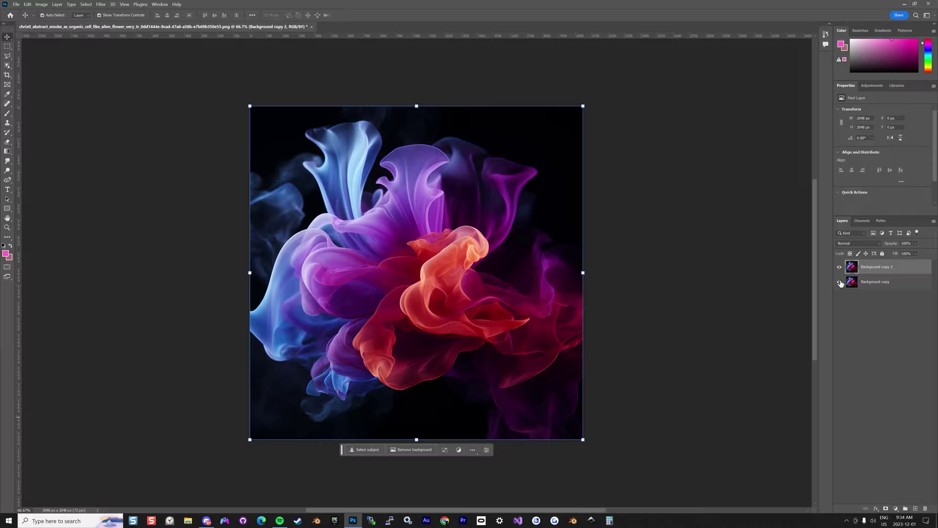
- Hide Background copy and split Background copy 2's Blend If black slider to 0/155
click(840, 282)
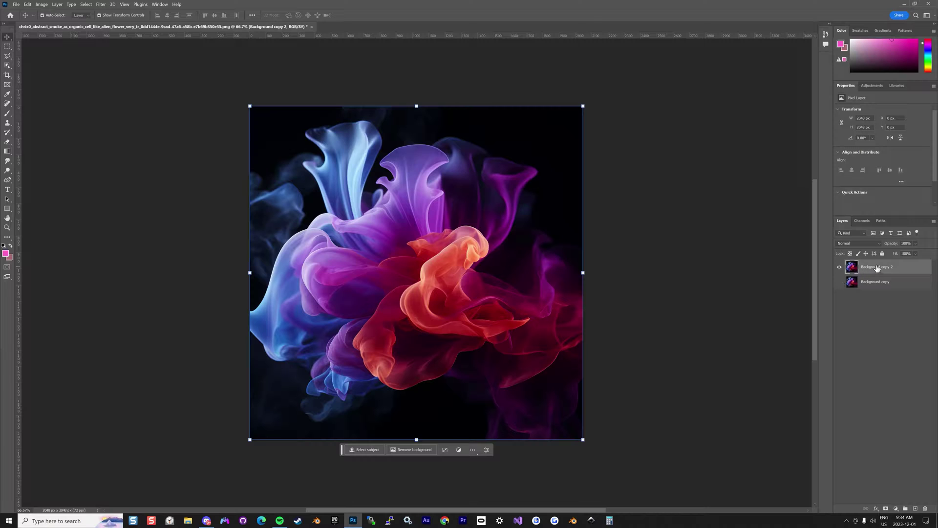
click(54, 5)
mouse_move(112, 72)
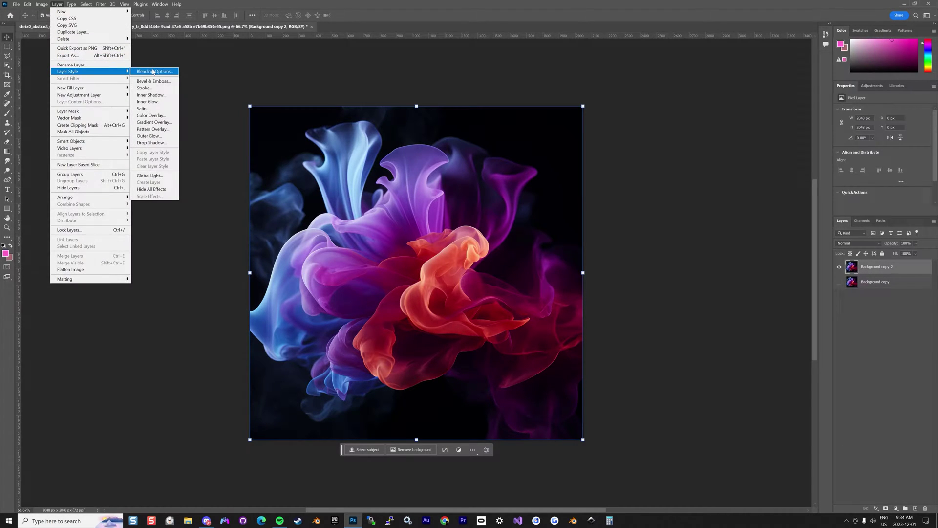
click(153, 72)
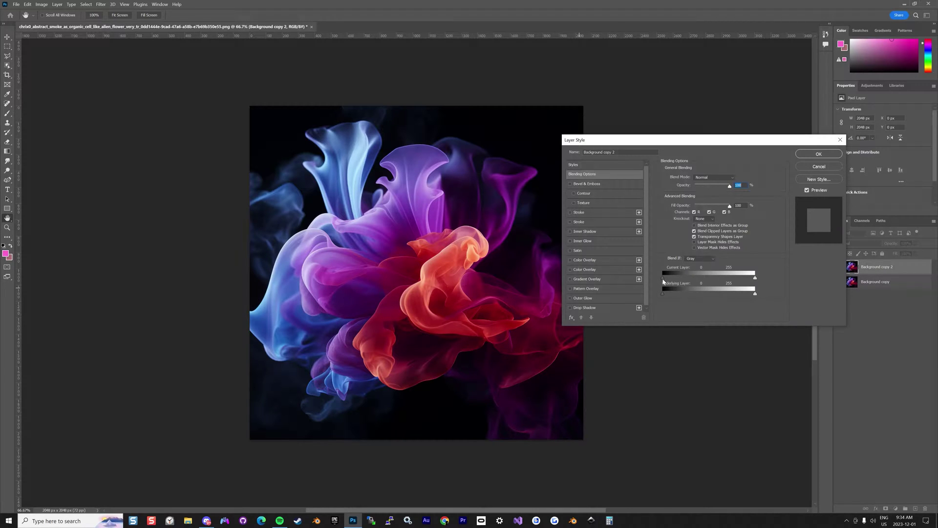
drag(663, 277, 729, 281)
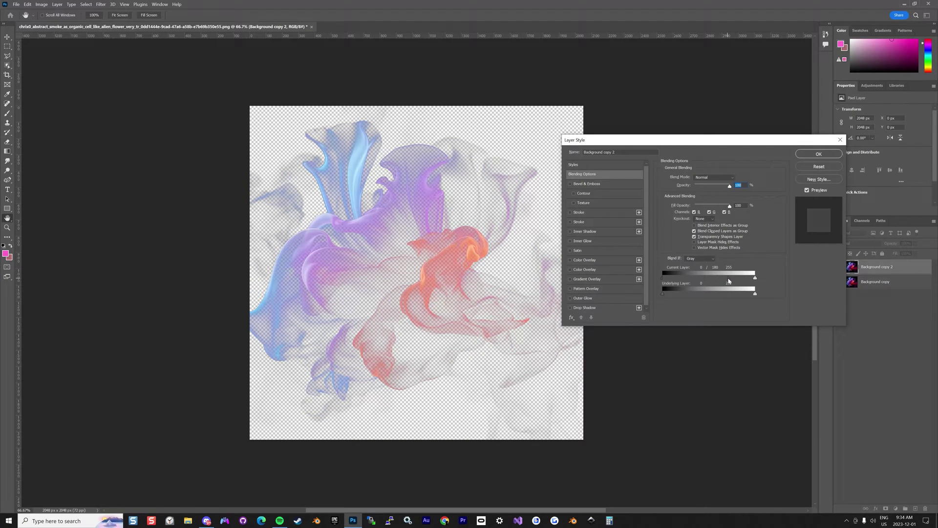
click(812, 156)
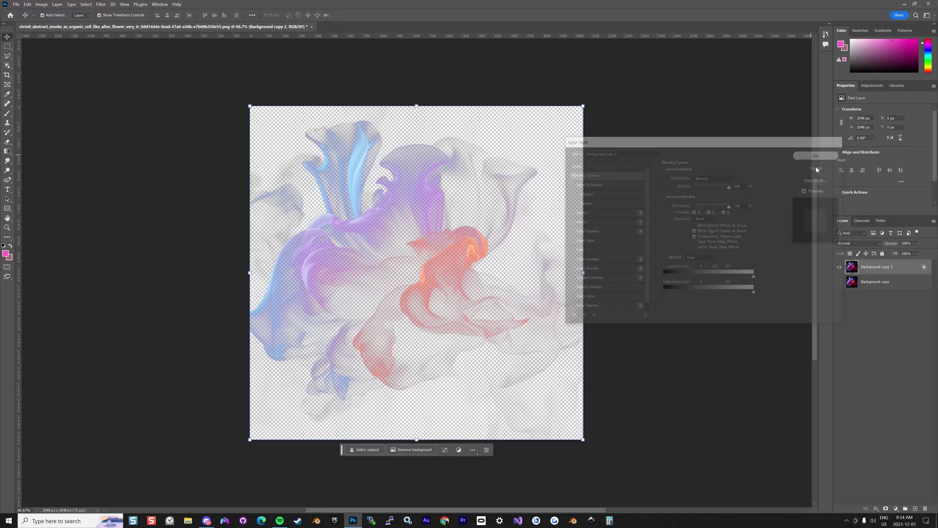
- Add a black Solid Color fill below Background copy 2 and group both into Group 1
click(896, 509)
click(903, 379)
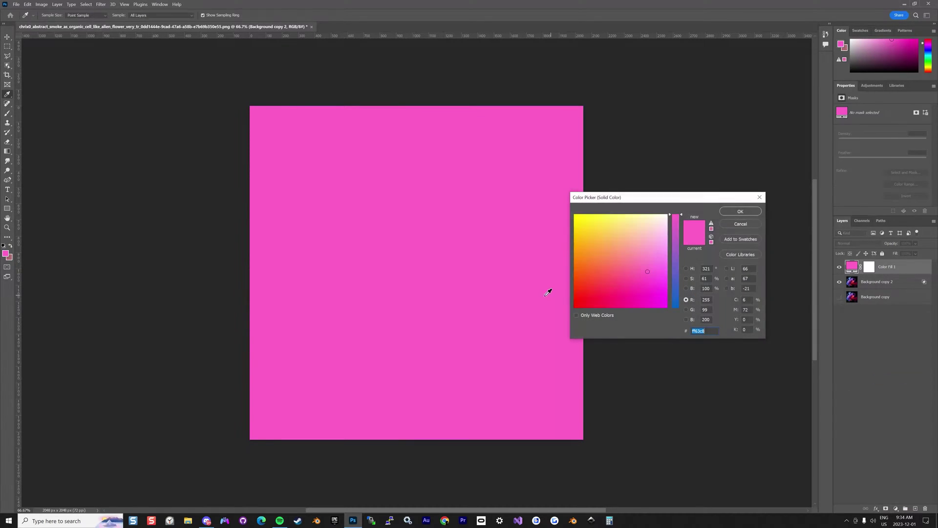
text(ff0000)
drag(675, 234, 680, 322)
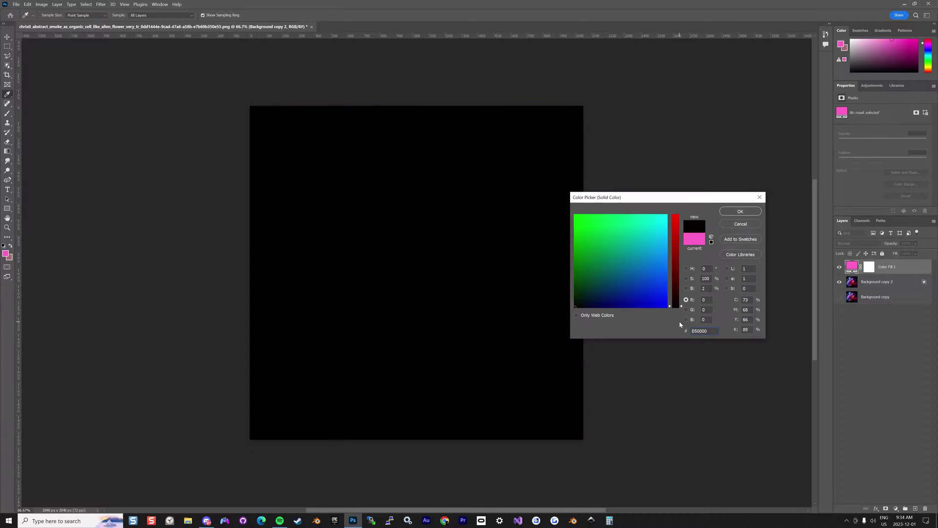
click(741, 211)
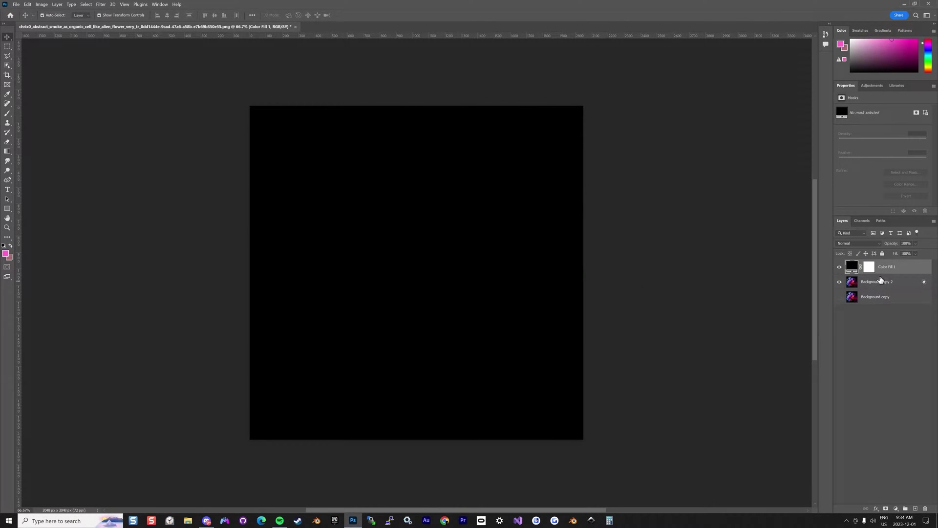
drag(884, 272, 880, 294)
shift+click(883, 271)
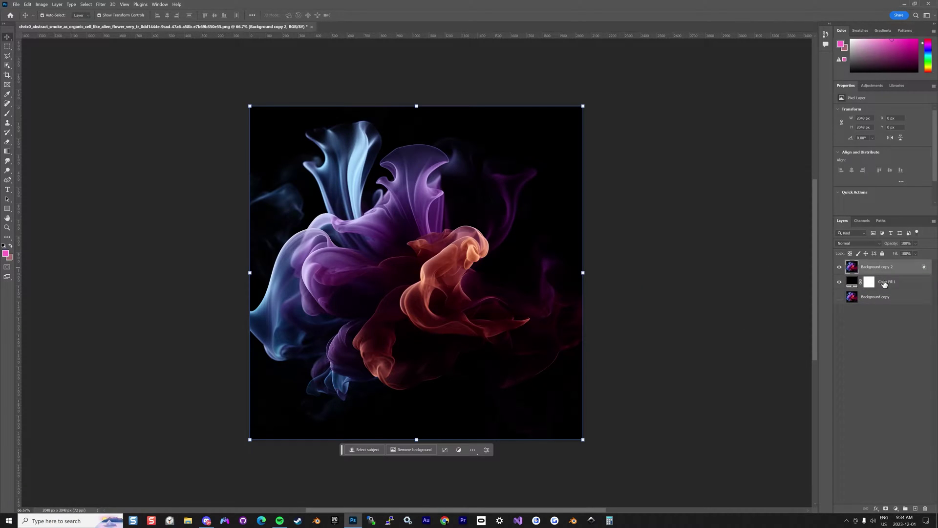
click(905, 509)
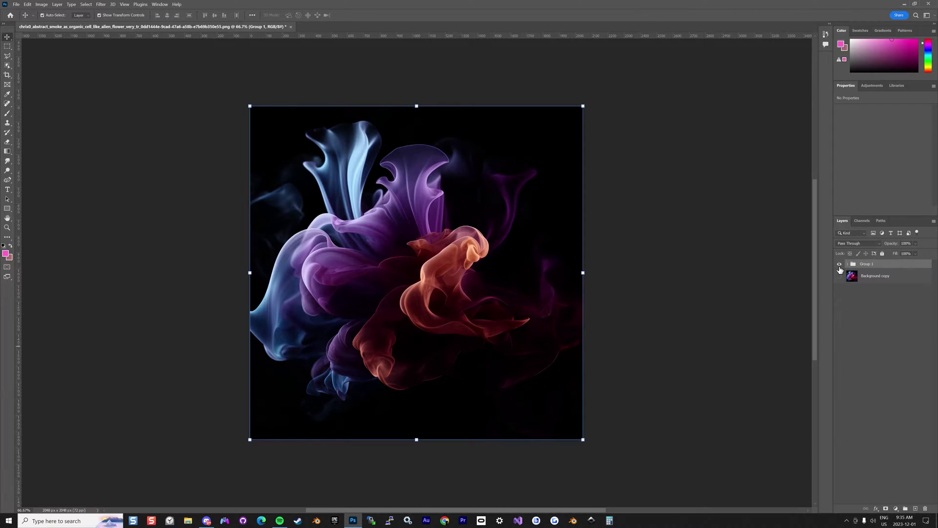
- Compare visibility, hide Group 1, and duplicate Background copy as Background copy 3
click(839, 263)
click(840, 277)
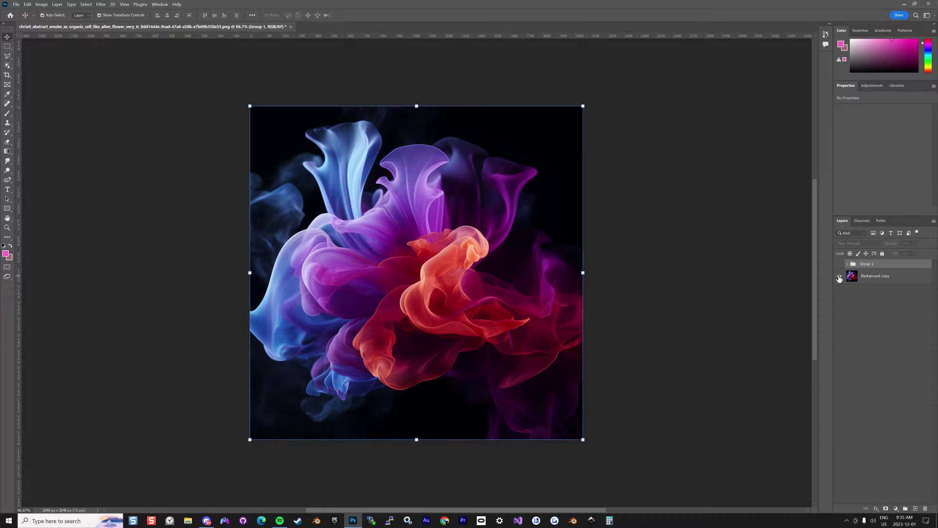
click(840, 276)
click(840, 263)
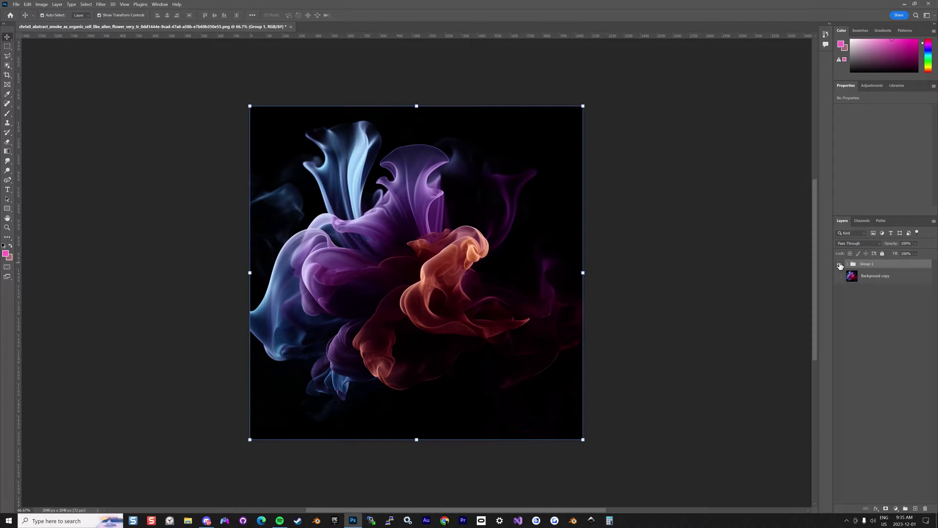
click(839, 264)
click(839, 276)
click(875, 283)
drag(875, 284, 916, 508)
- Hide Background copy 3 and load the Red channel of Background copy as a selection
click(874, 304)
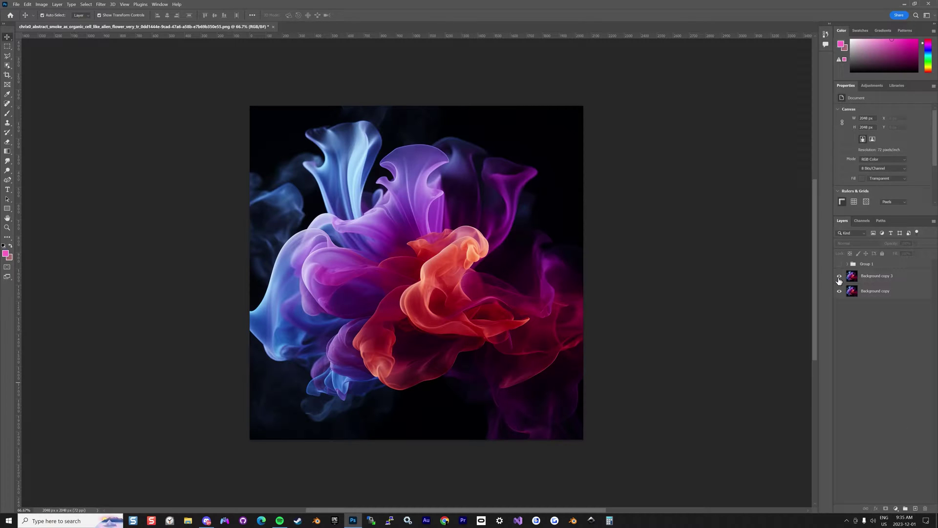
click(839, 276)
click(875, 291)
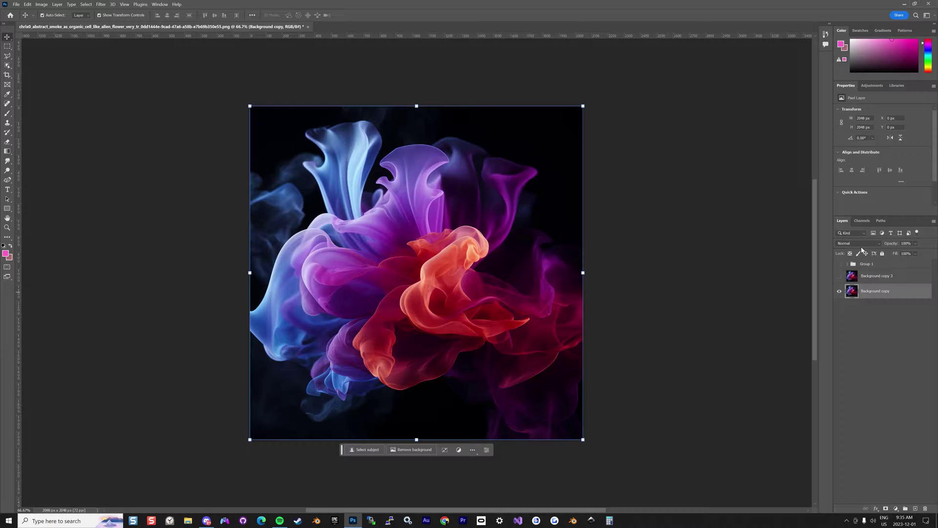
click(863, 221)
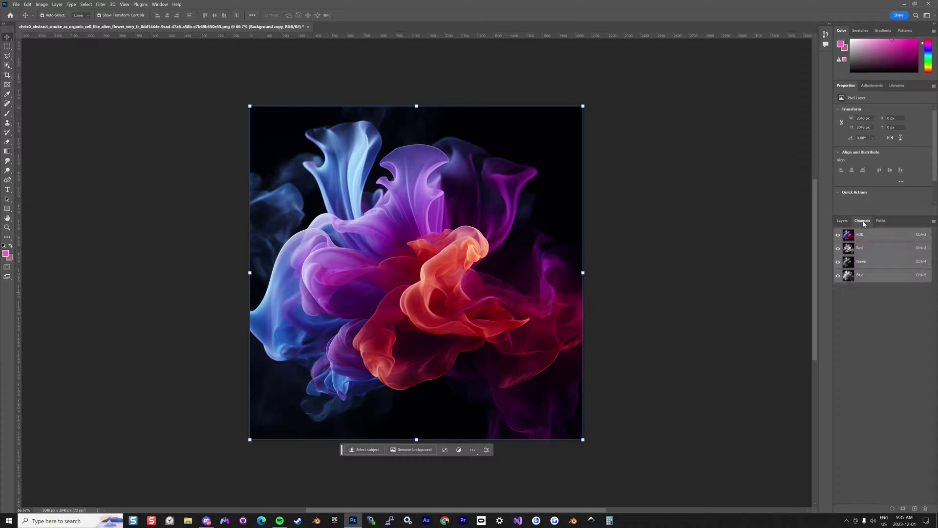
ctrl+click(870, 253)
click(870, 252)
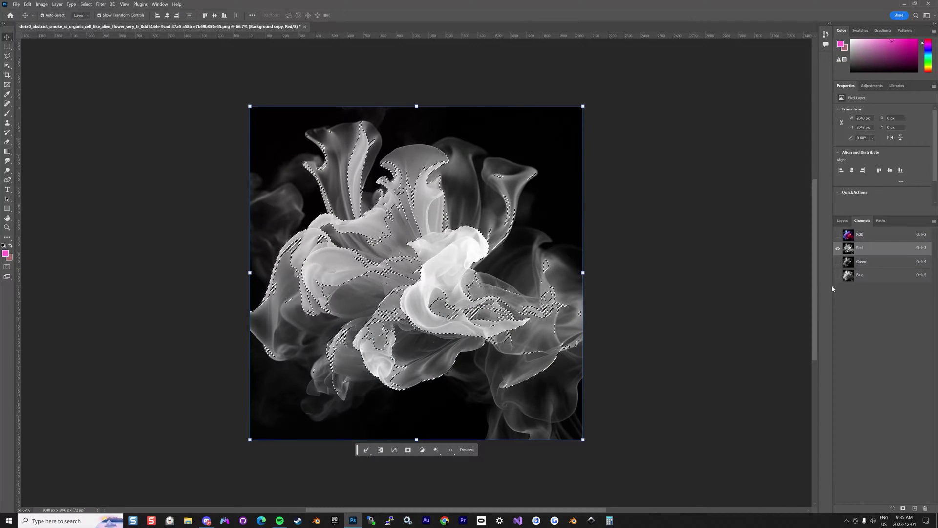
click(843, 222)
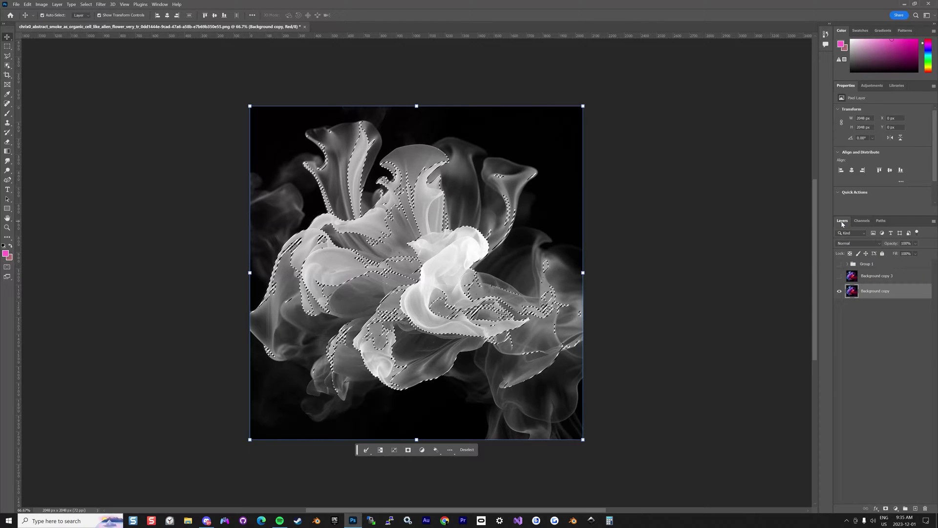
- Add a pure red (ff0000) Color Fill 2 masked to the Red channel selection
click(896, 510)
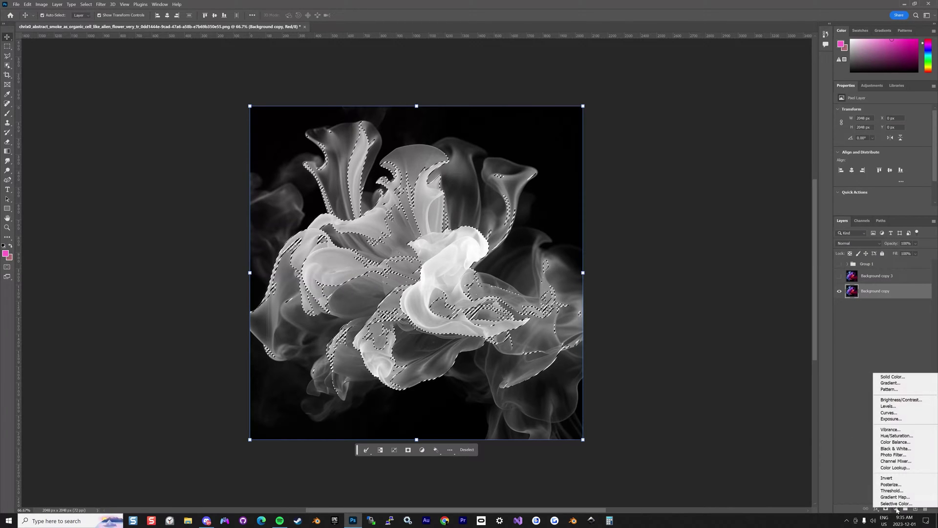
click(896, 380)
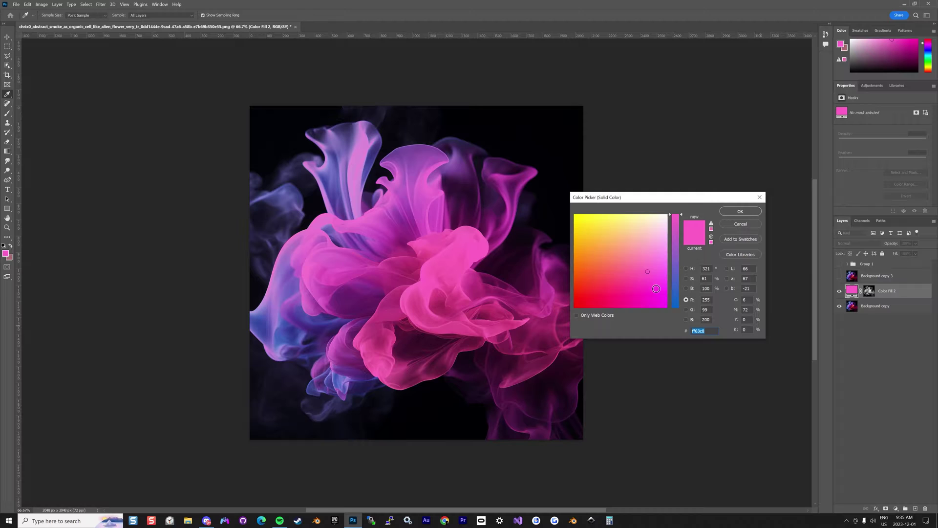
click(694, 310)
text(0)
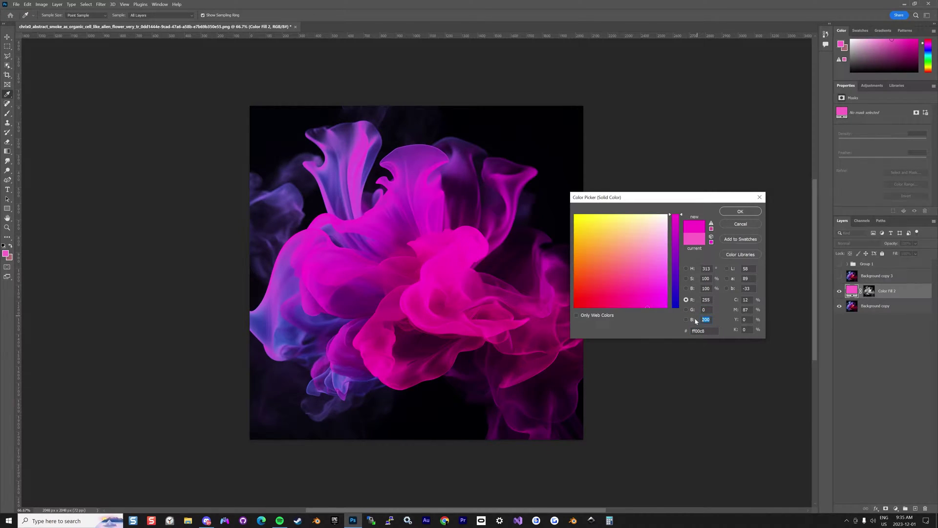
text(0)
click(740, 211)
key(v)
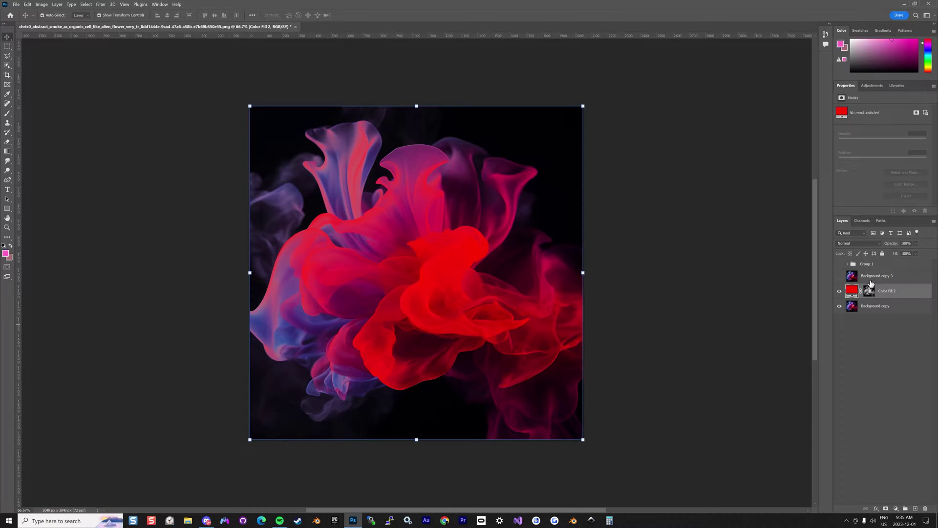
click(870, 306)
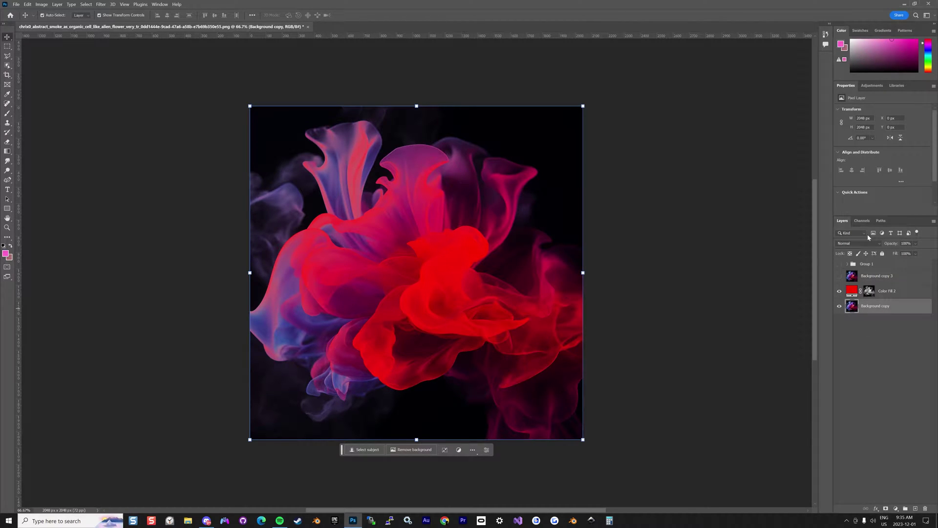
click(863, 221)
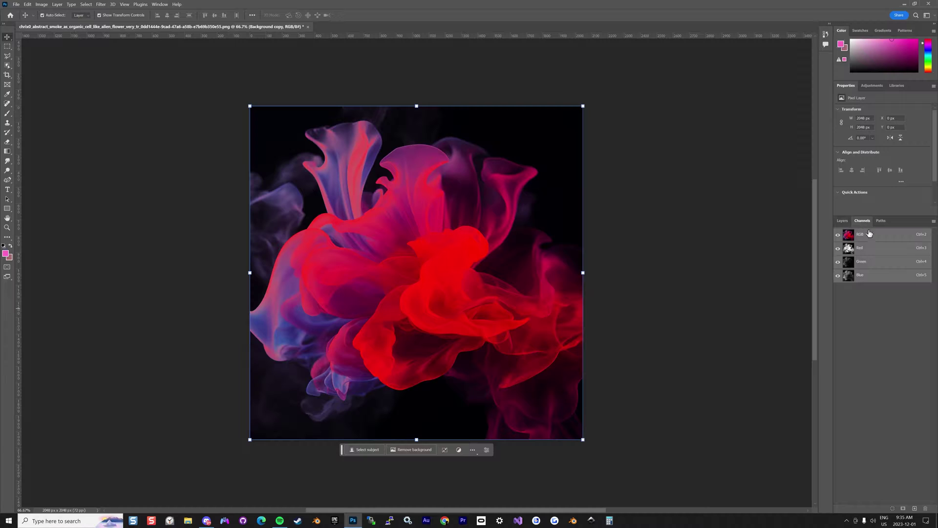
- Try loading the Green channel as a selection, dismiss the warning, and reselect Background copy
click(867, 263)
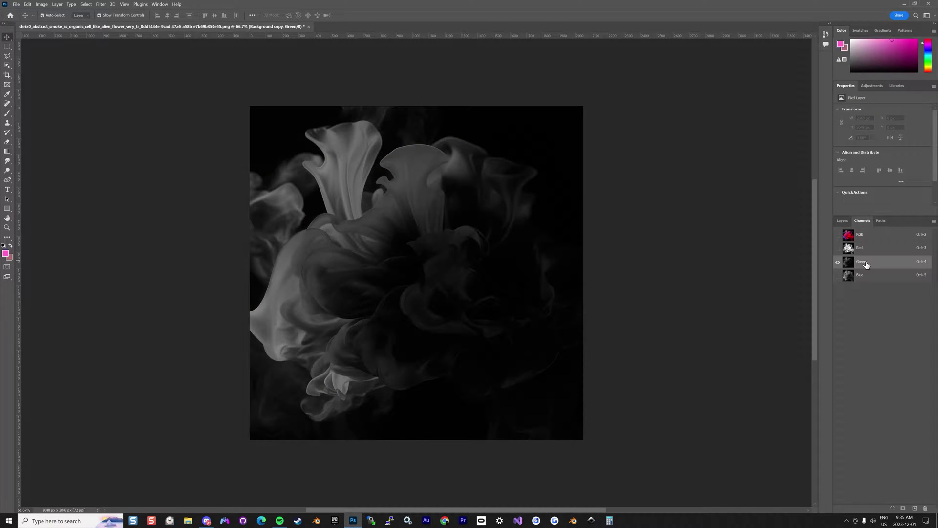
mouse_move(867, 264)
mouse_down()
mouse_move(852, 266)
mouse_move(872, 268)
mouse_up()
ctrl+click(869, 267)
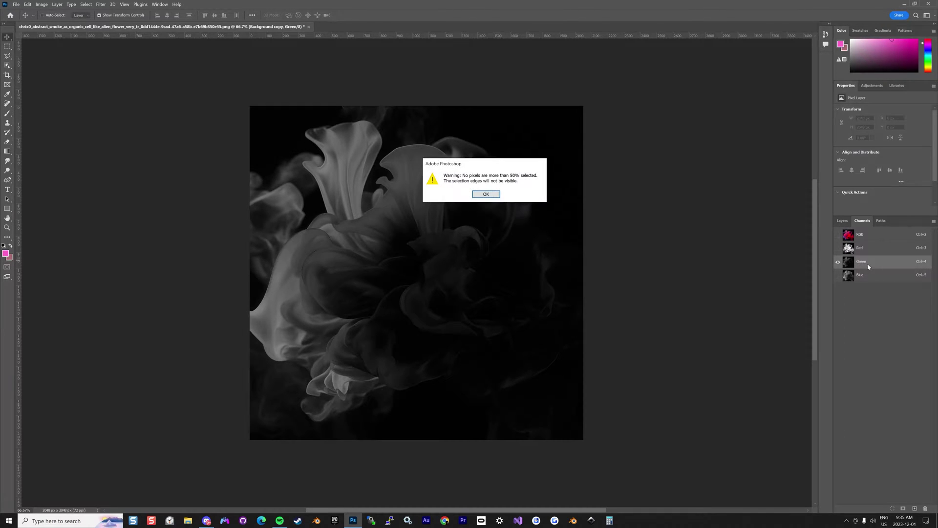
click(486, 194)
click(842, 221)
click(875, 319)
click(878, 308)
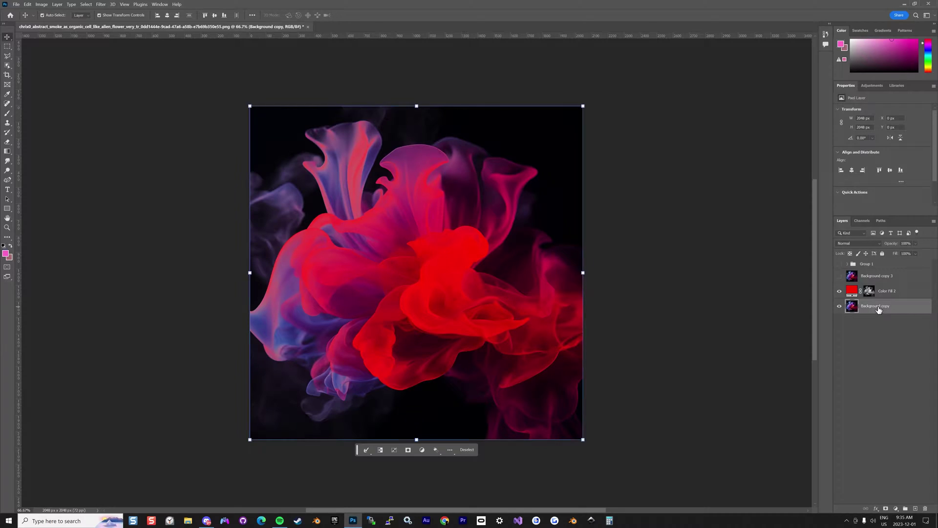
- Retry loading the Green channel selection several times, dismissing each weak-selection warning
click(860, 221)
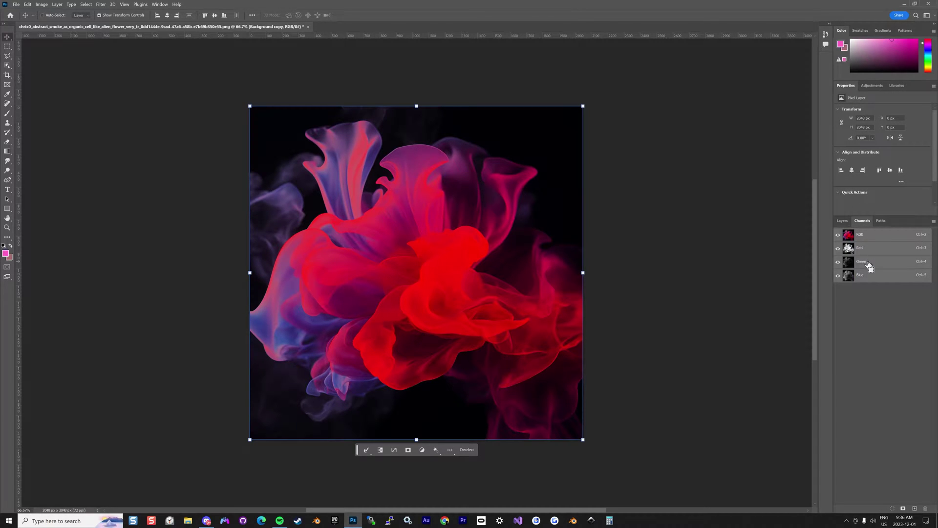
ctrl+click(868, 264)
key(Return)
click(875, 269)
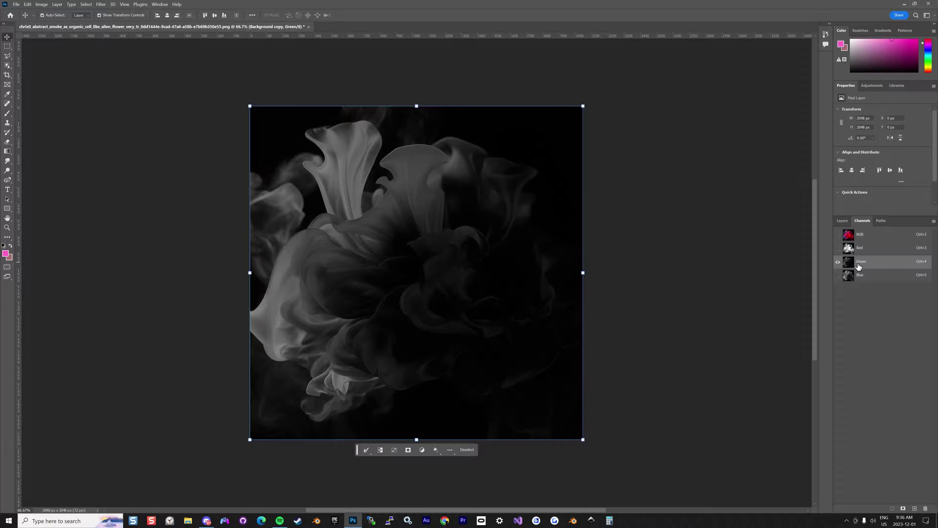
ctrl+click(859, 266)
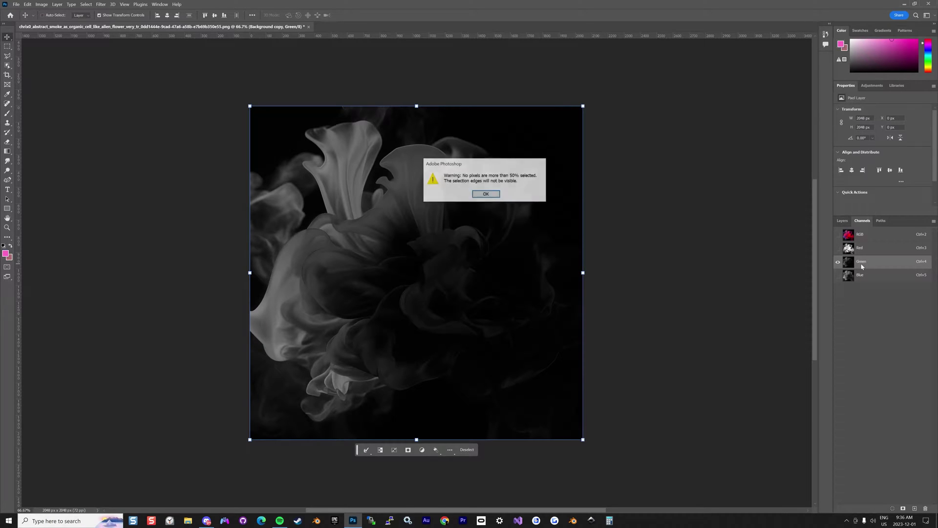
key(Return)
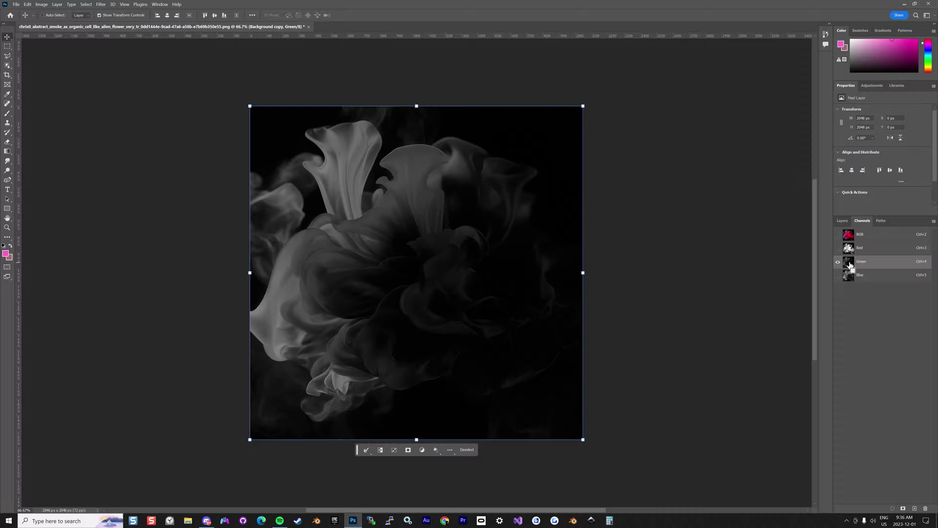
ctrl+click(850, 265)
click(489, 194)
click(843, 221)
- Hide Color Fill 2, return to the composite view, and load the Green channel selection
click(840, 291)
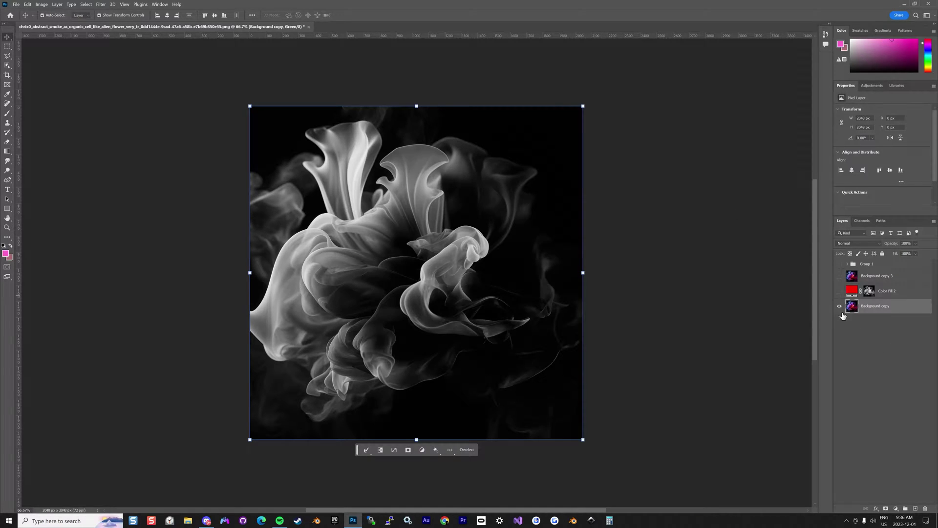
key(ctrl+2)
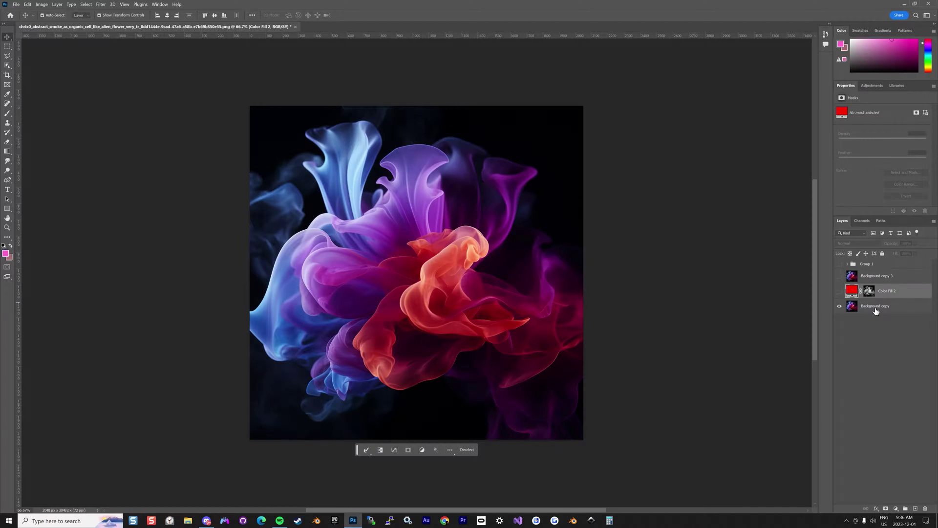
click(863, 222)
ctrl+click(864, 264)
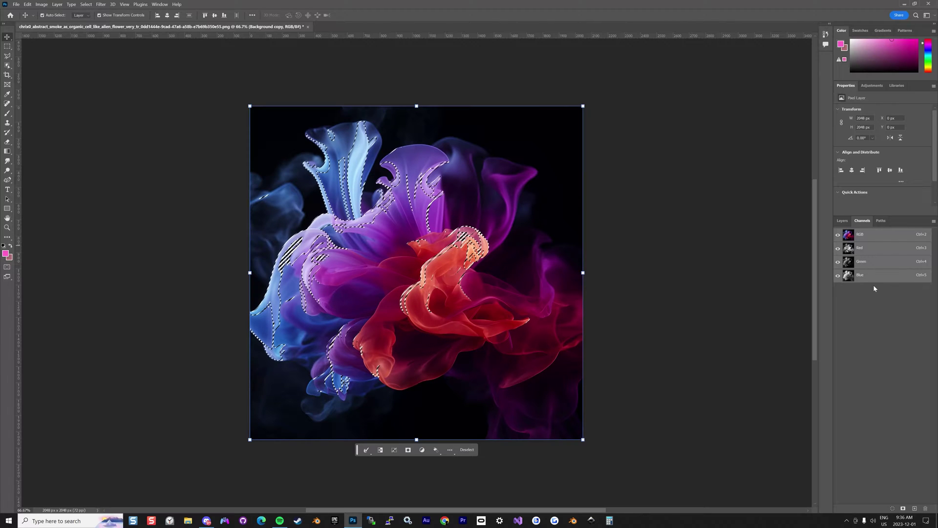
key(F7)
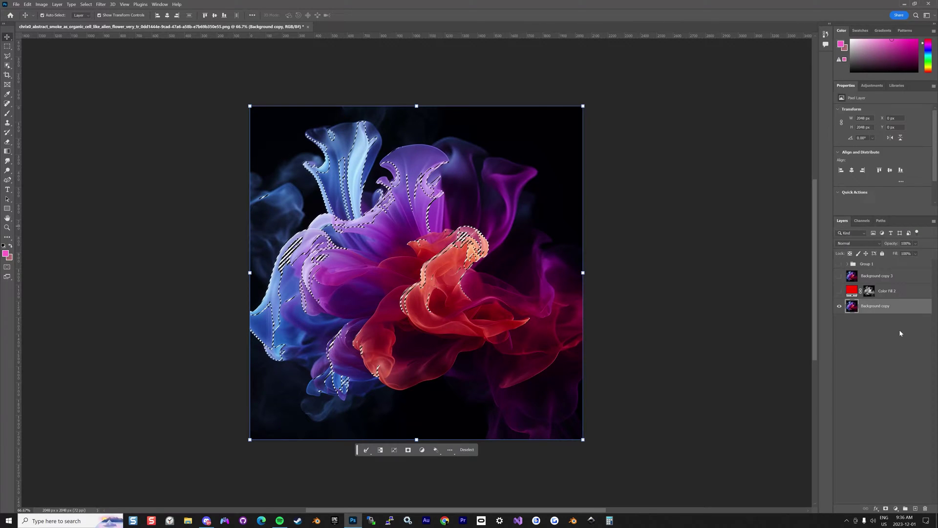
- Add a pure green (00ff00) Color Fill 3 from the Green channel selection
click(896, 509)
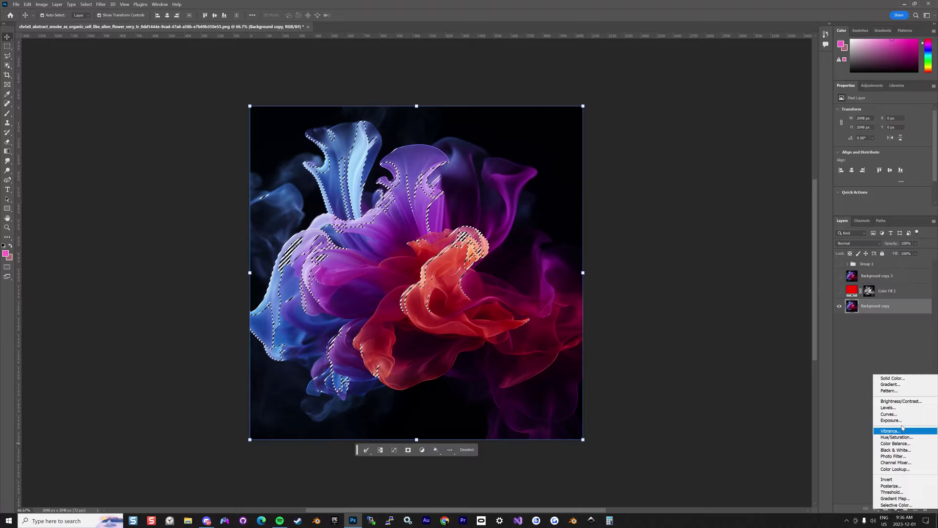
click(898, 379)
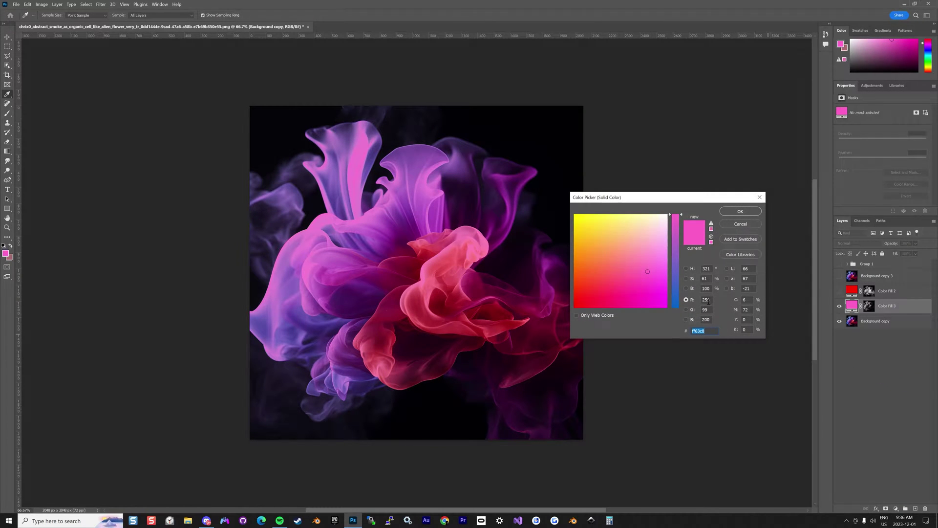
drag(708, 301, 697, 299)
text(0)
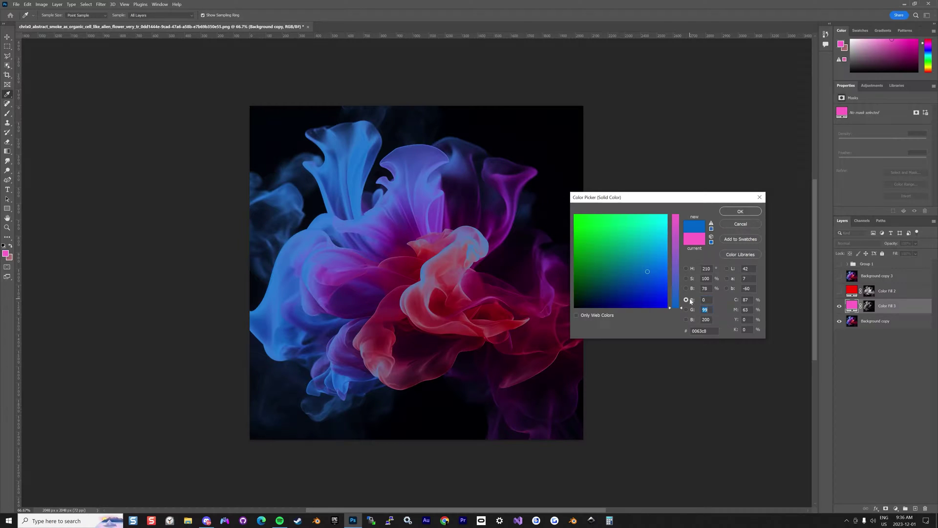
text(255)
key(Tab)
text(0)
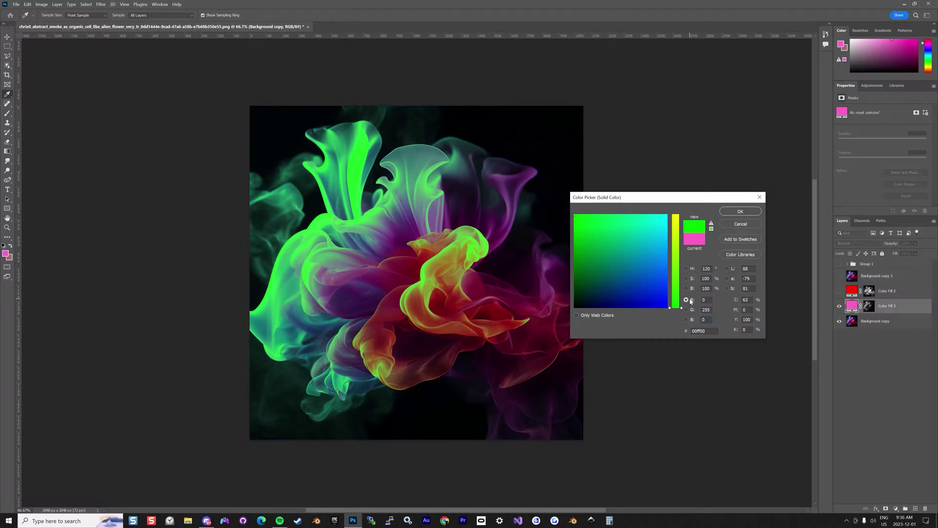
click(739, 212)
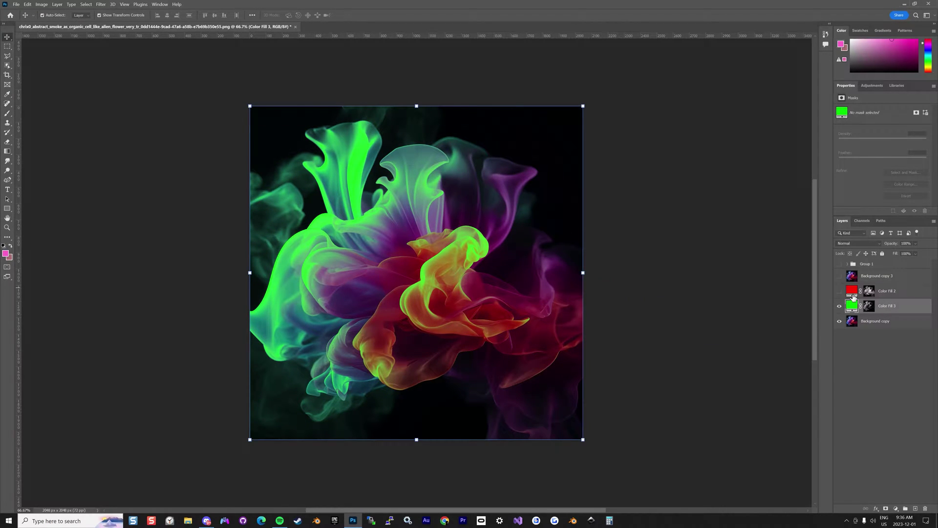
- Show Background copy, hide the green fill, and load the Blue channel as a selection
click(840, 321)
click(883, 328)
click(840, 306)
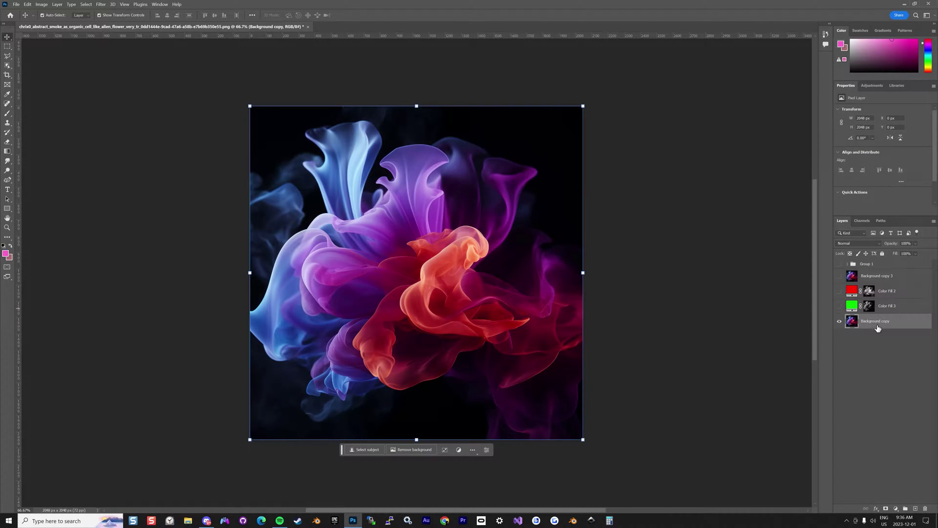
click(860, 221)
drag(864, 275, 863, 279)
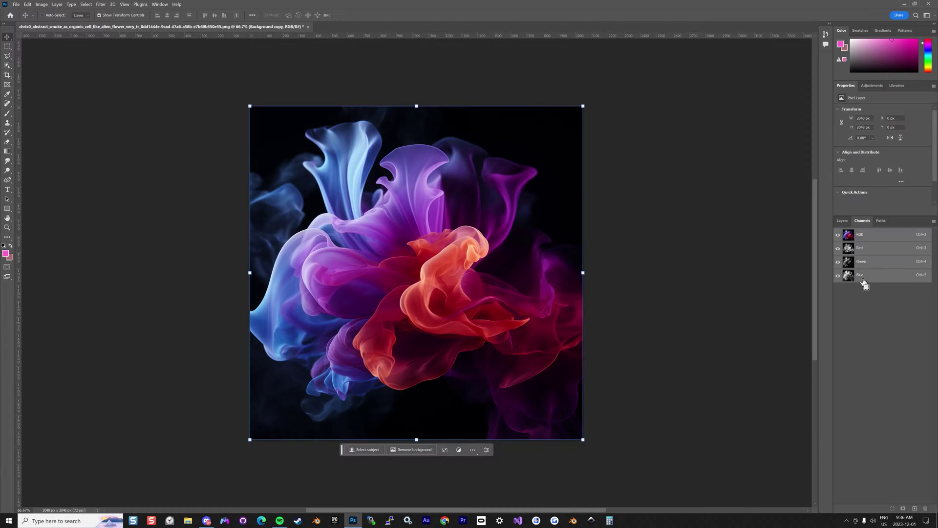
ctrl+click(863, 280)
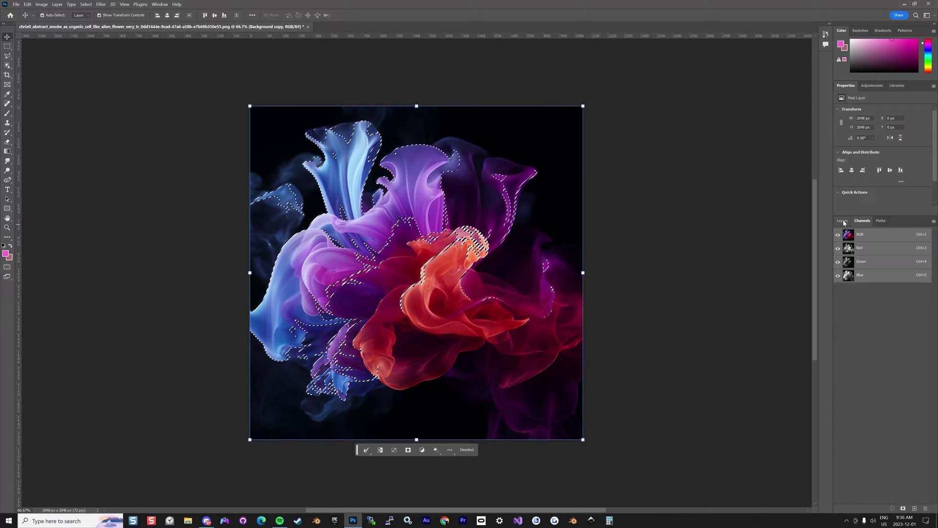
key(F7)
- Add a pure blue (0000ff) Color Fill 4 from the Blue channel selection
click(896, 509)
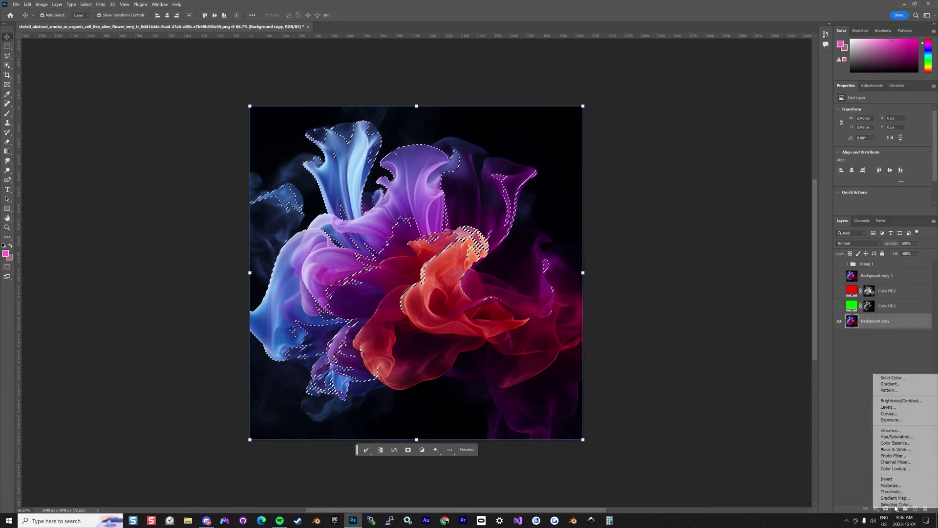
click(889, 382)
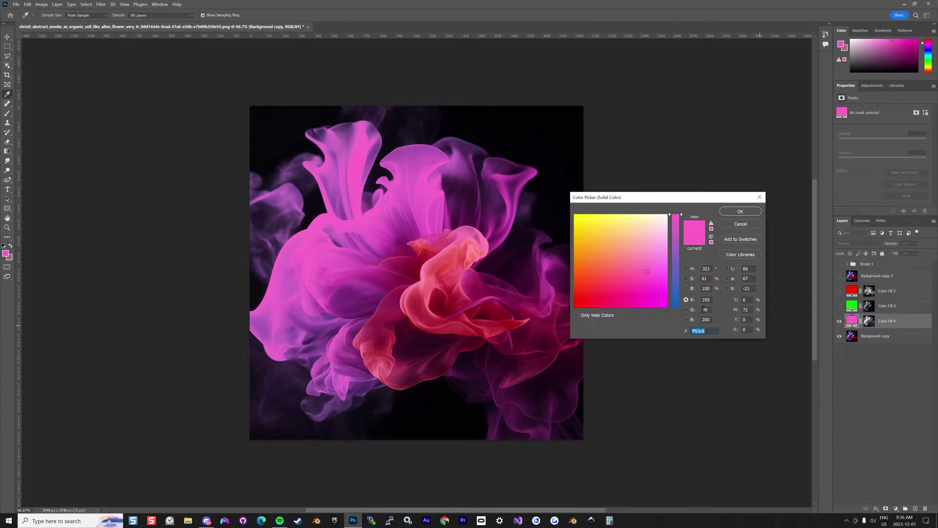
click(709, 300)
text(0)
key(Tab)
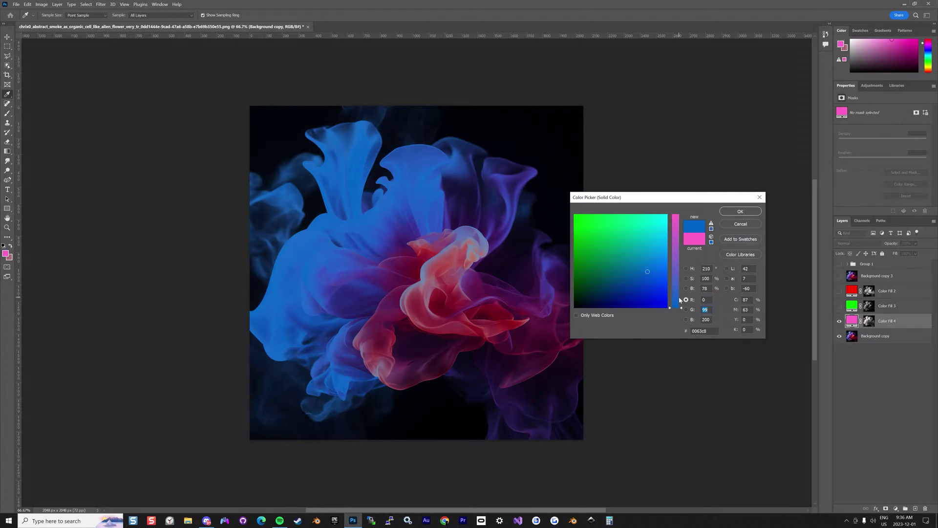
text(0)
text(255)
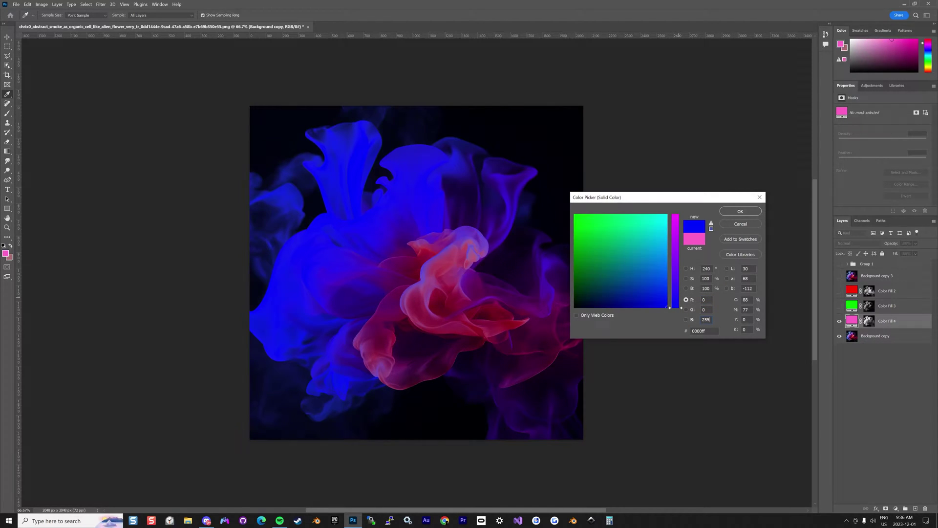
click(741, 211)
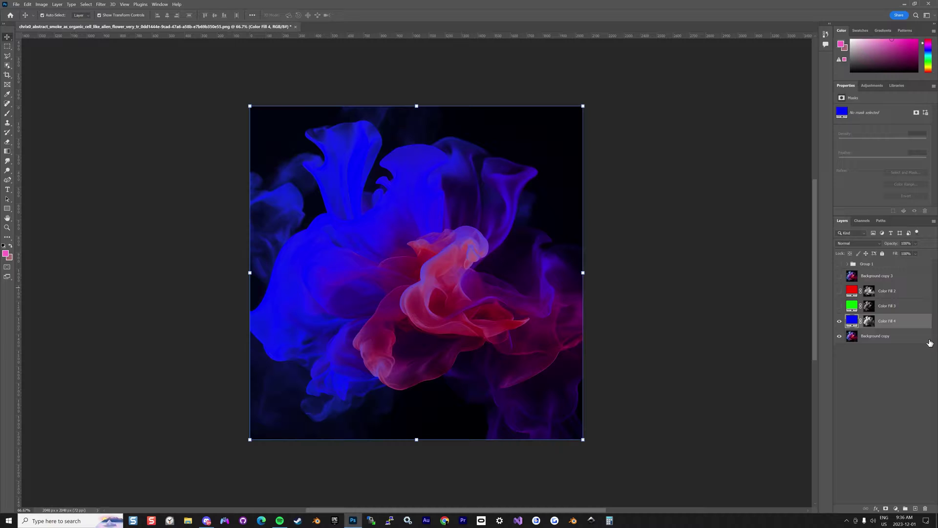
- Hide Background copy, show Color Fill 2 and 3, and set Color Fill 2–4 to Screen
click(839, 337)
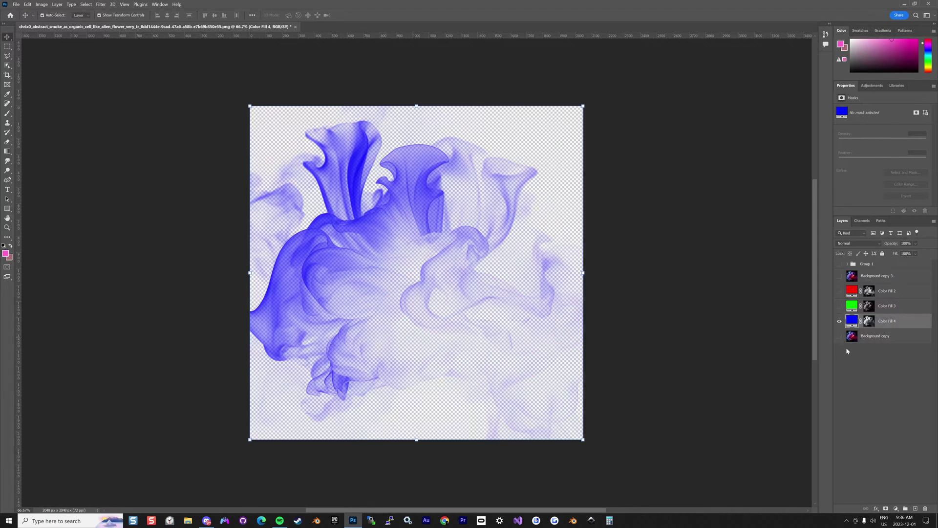
click(839, 306)
click(840, 291)
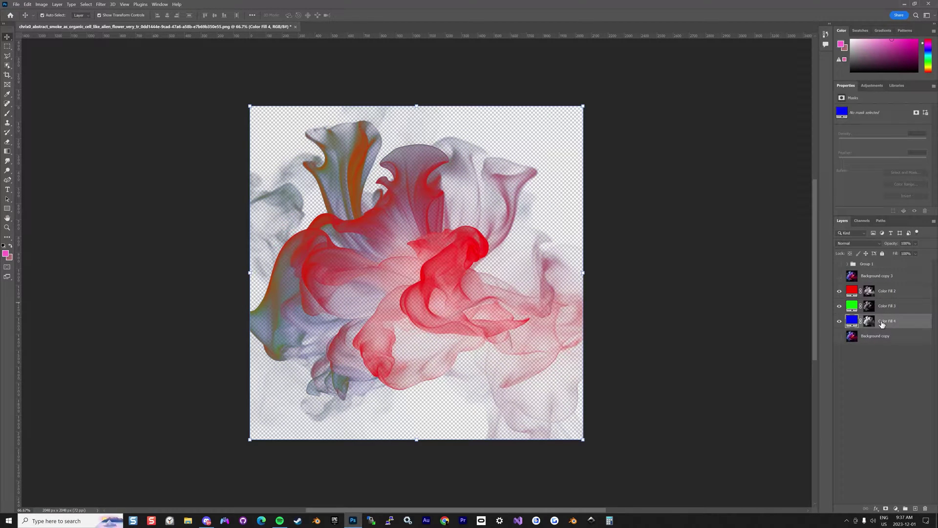
click(891, 296)
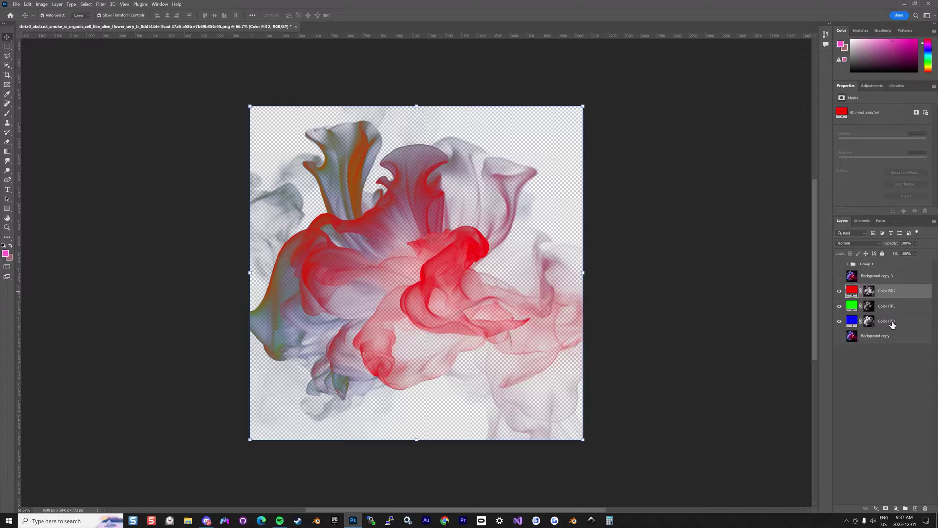
shift+click(893, 324)
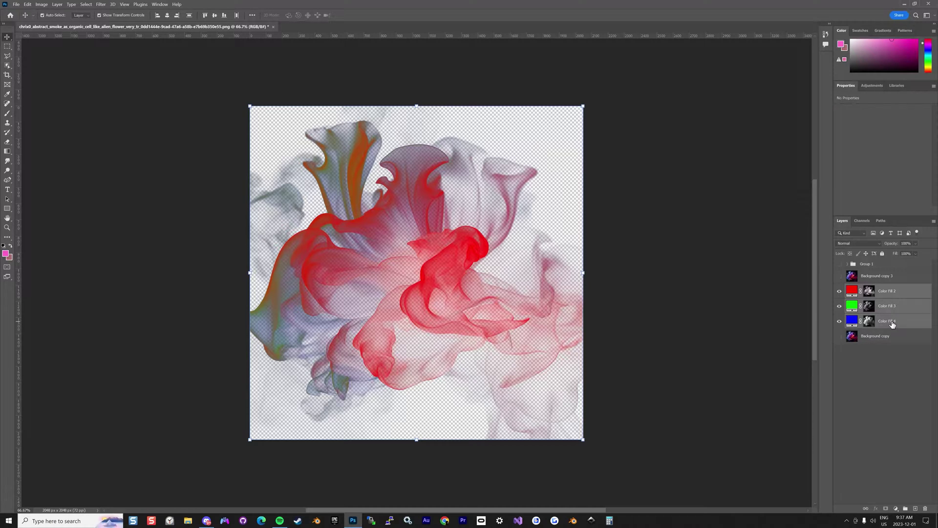
click(864, 243)
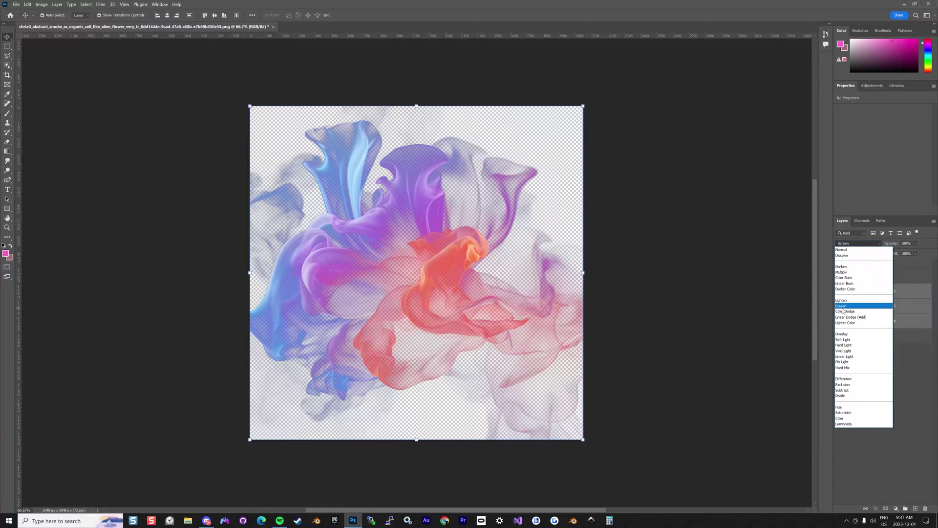
click(842, 307)
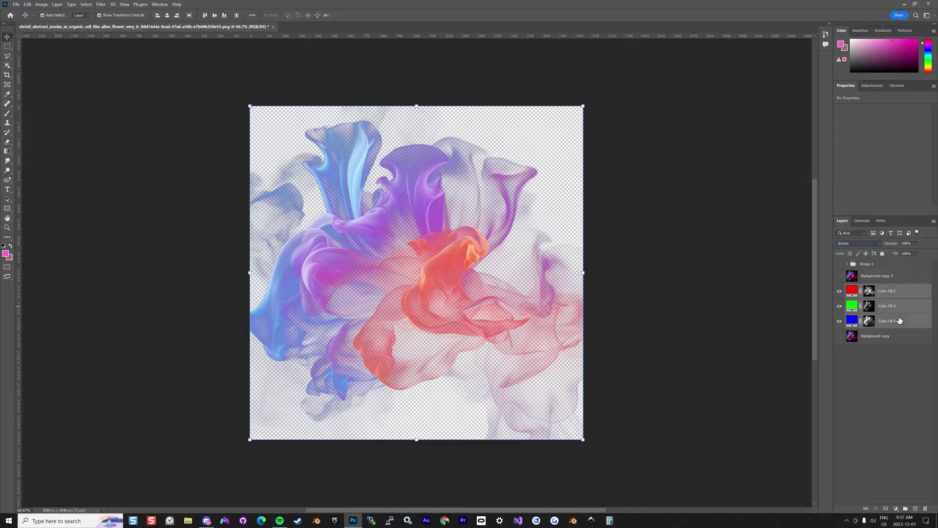
- Group the three colour fills into Group 2 and add a black (000000) Color Fill 5
click(906, 508)
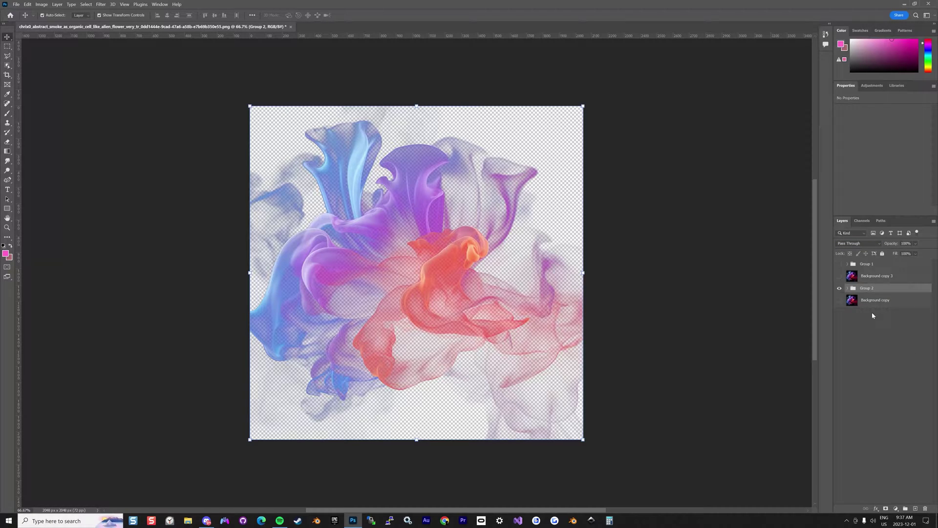
click(848, 289)
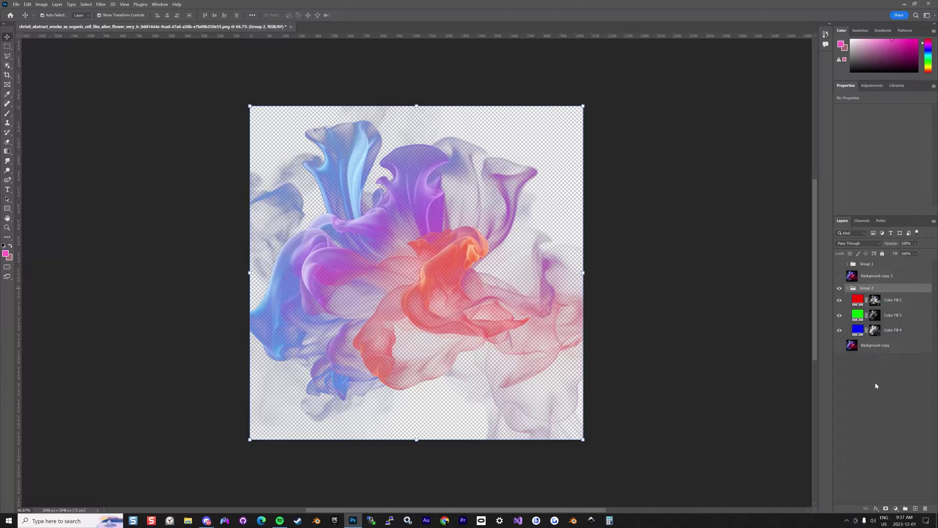
click(897, 510)
click(891, 380)
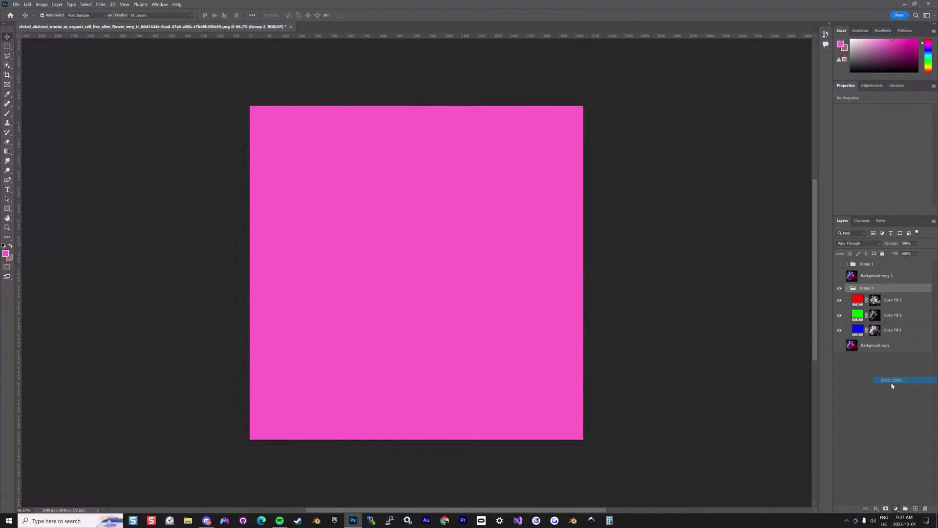
drag(626, 257, 565, 317)
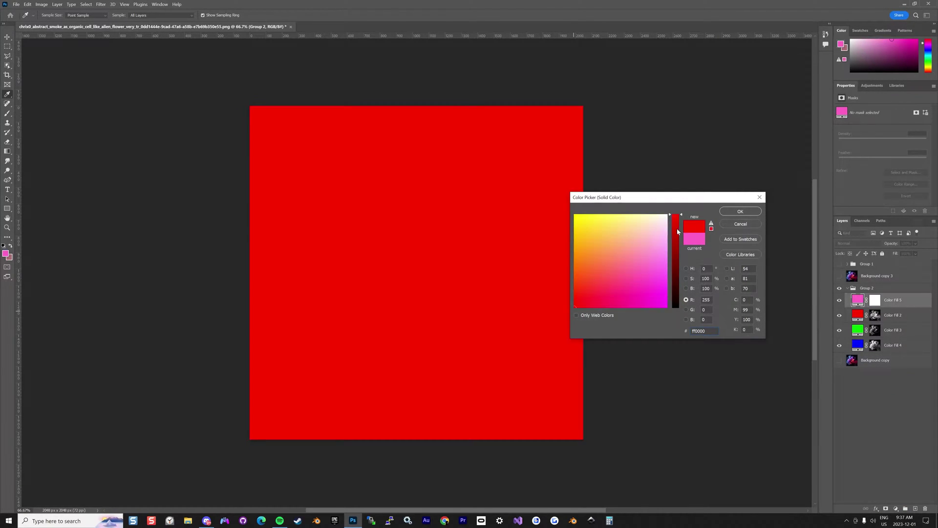
drag(678, 232, 683, 329)
click(740, 212)
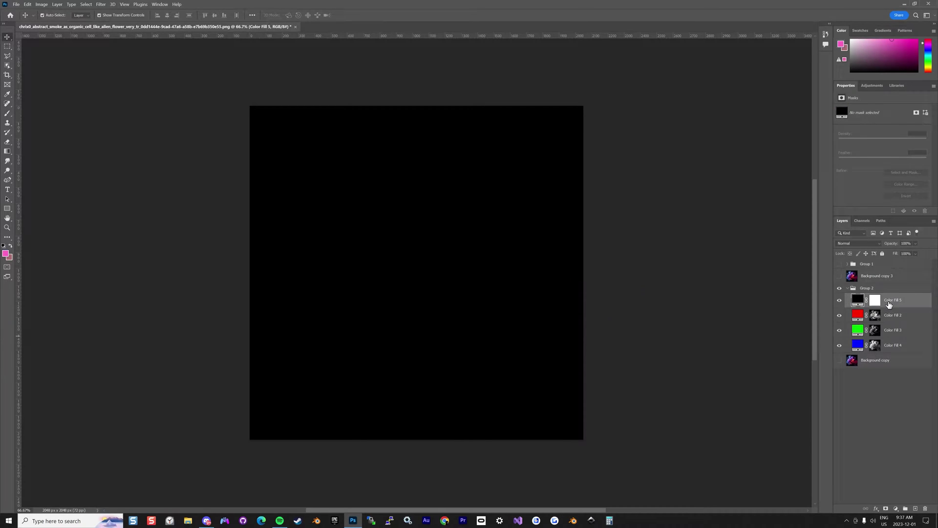
- Move the black fill beneath the three colour fills and toggle Group 2 to check it
drag(887, 306, 890, 351)
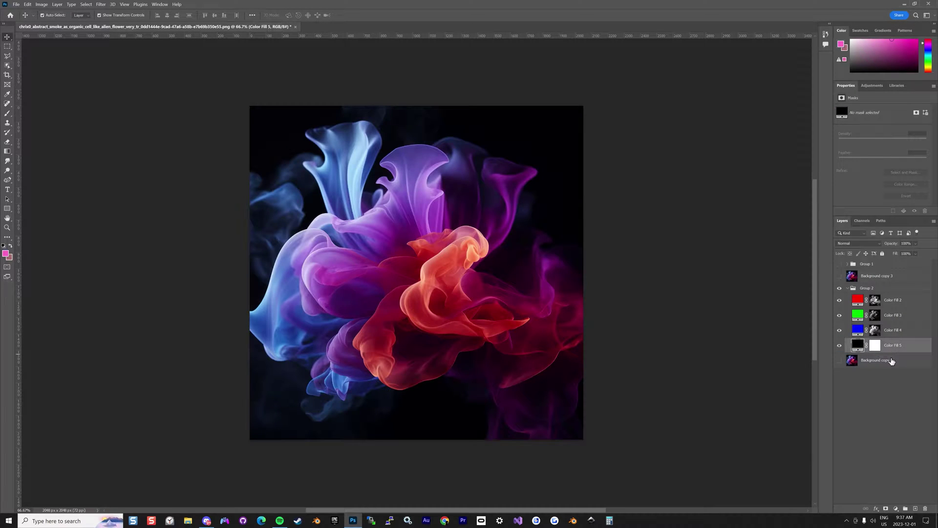
click(873, 409)
click(840, 288)
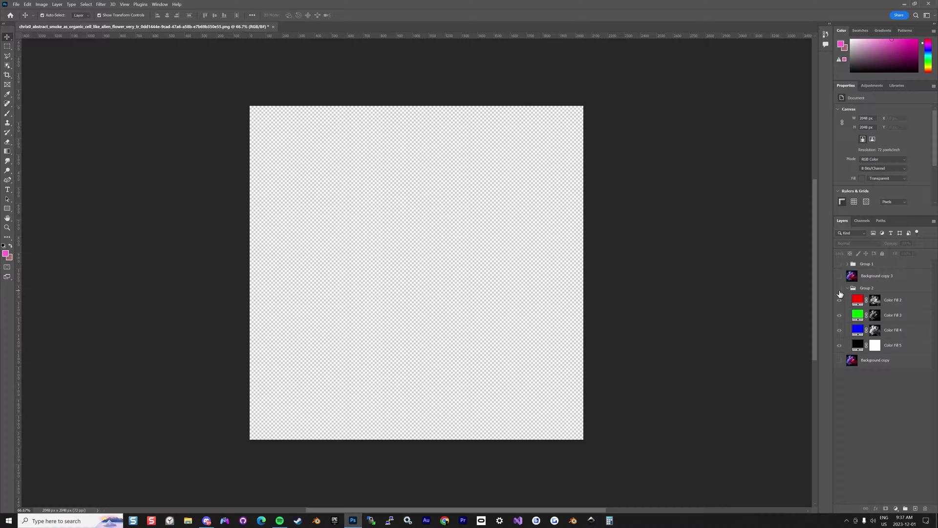
click(840, 288)
click(851, 289)
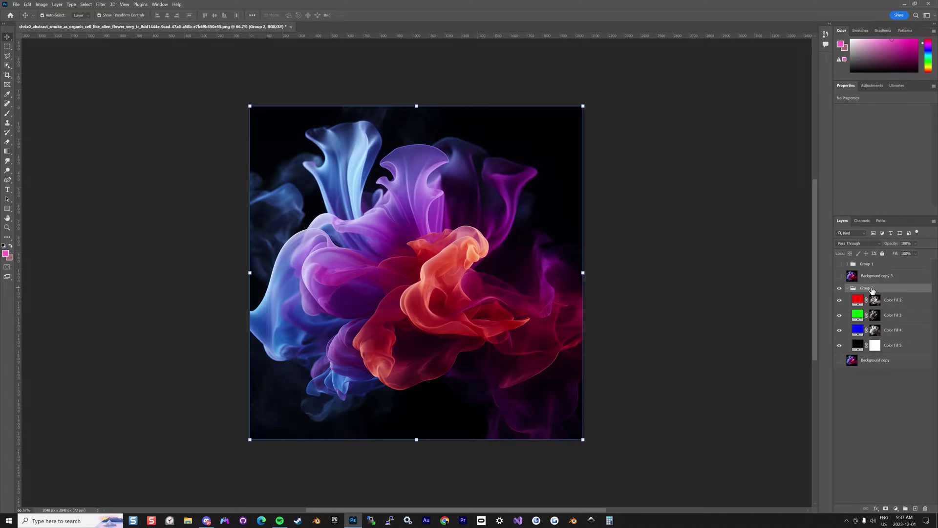
- Collapse Group 2 and rename it Channel Select
right_click(872, 290)
key(Escape)
click(848, 289)
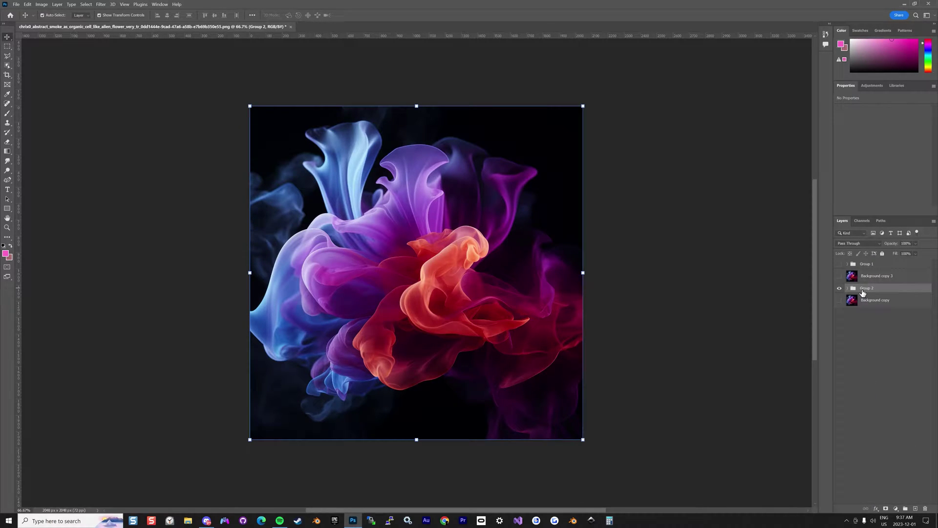
double_click(863, 289)
text(Channel Select)
key(Return)
- Rename Group 1 to Blend If and move Background copy 3 to the bottom of the stack
click(866, 265)
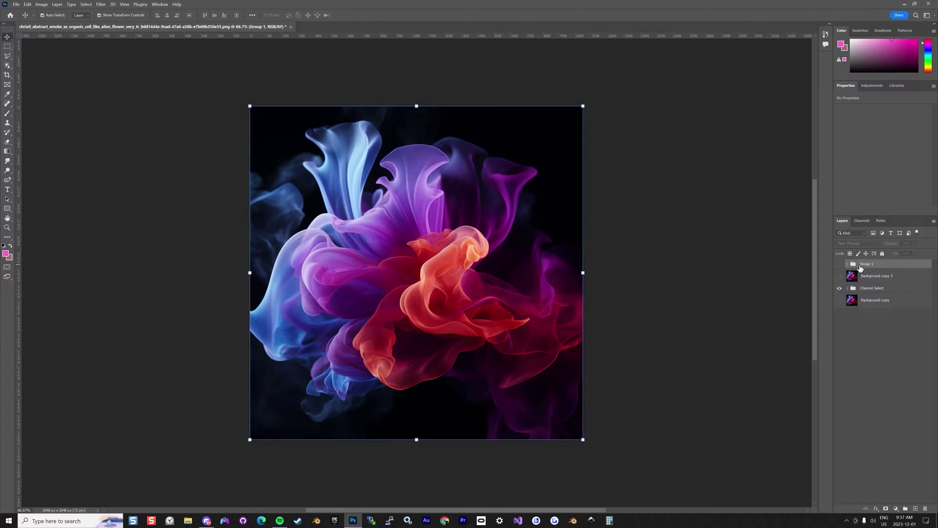
double_click(866, 264)
text(Blend If)
key(Return)
drag(872, 274, 878, 309)
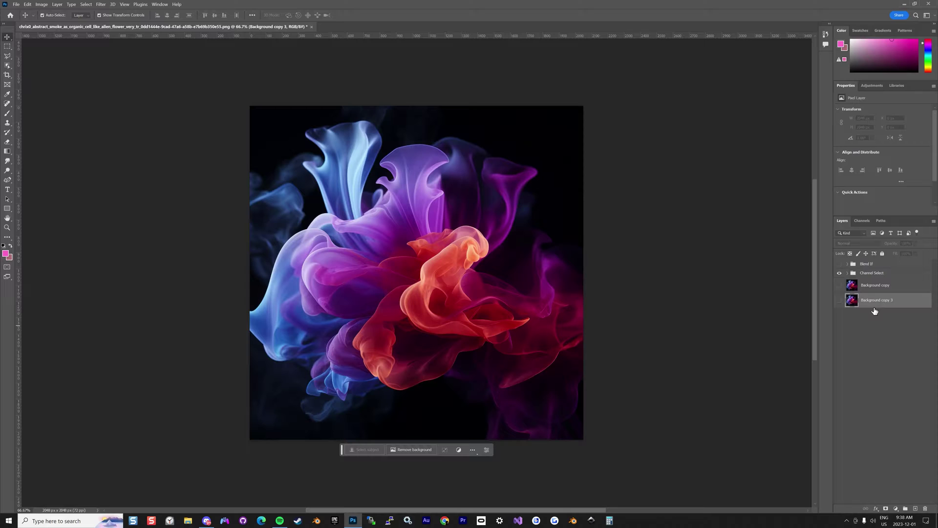
- Delete the Background copy 3 layer, then compare the Blend If and Channel Select results against the original image
key(Delete)
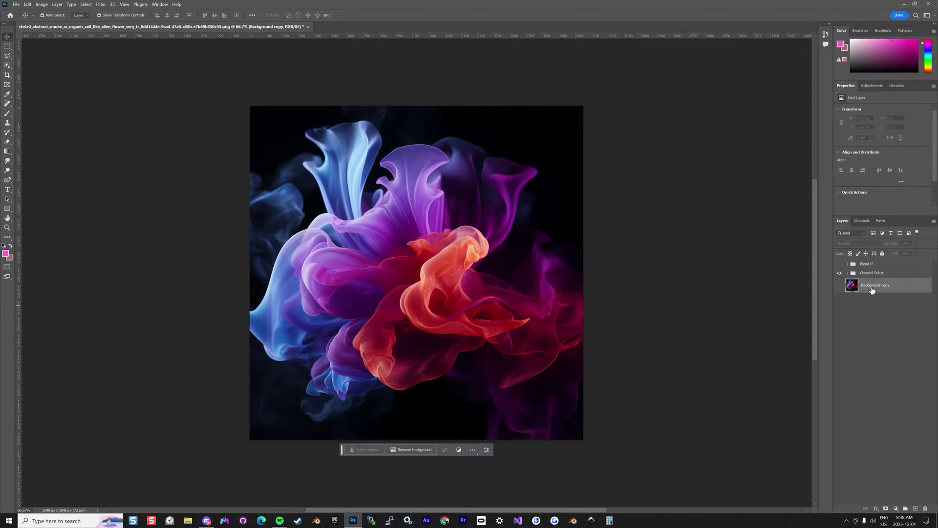
click(840, 273)
click(840, 287)
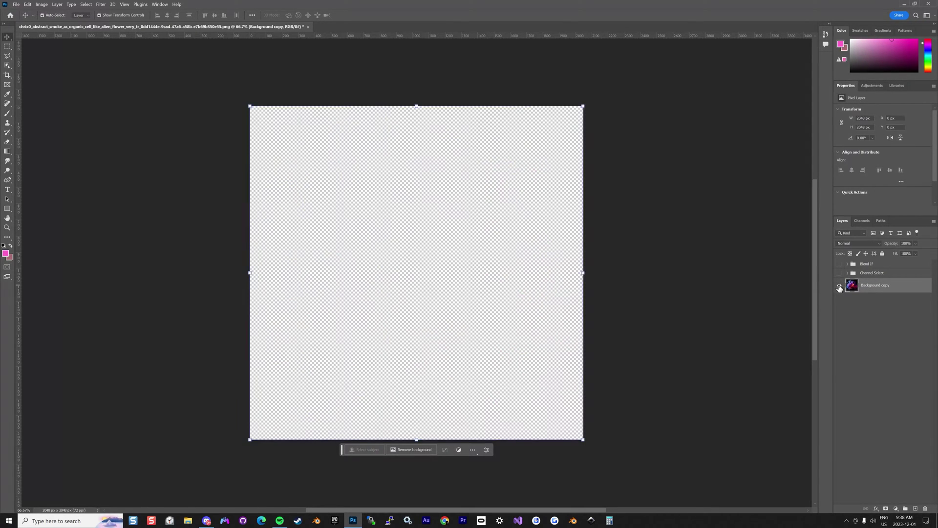
click(839, 287)
click(840, 286)
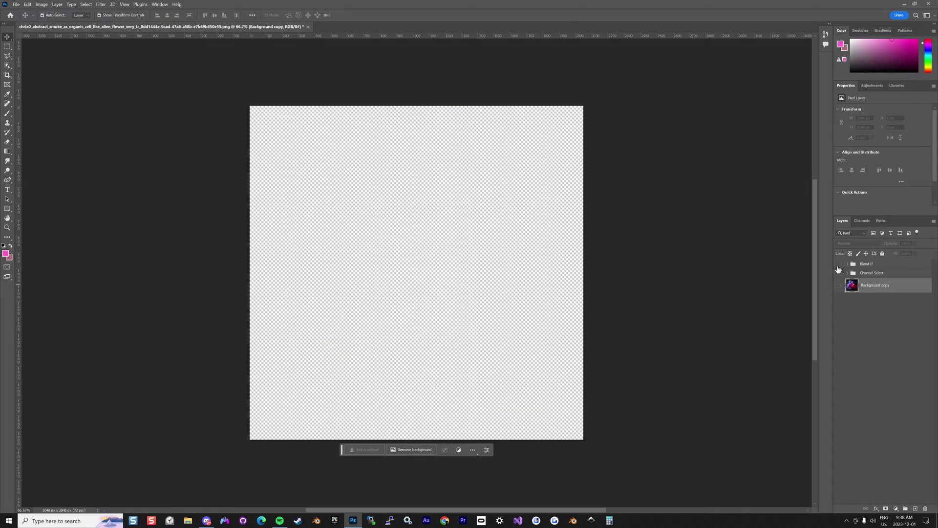
click(840, 264)
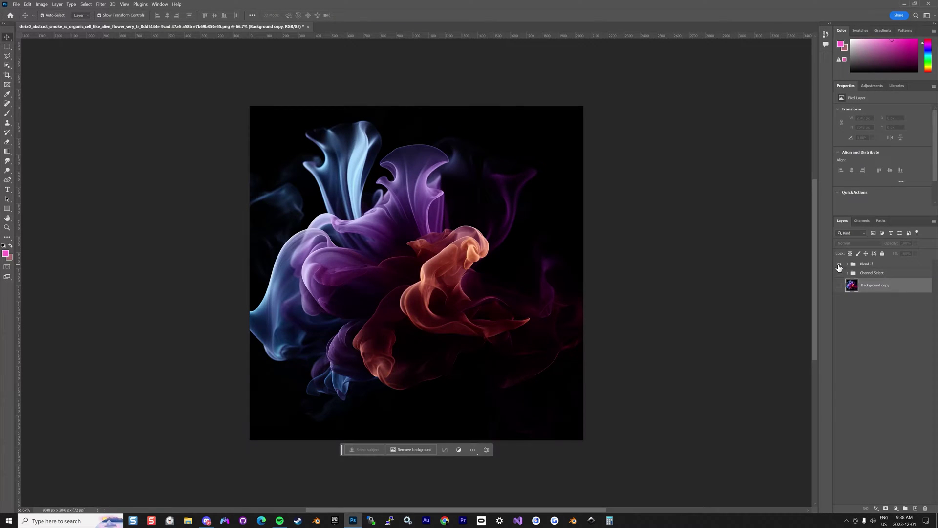
click(840, 265)
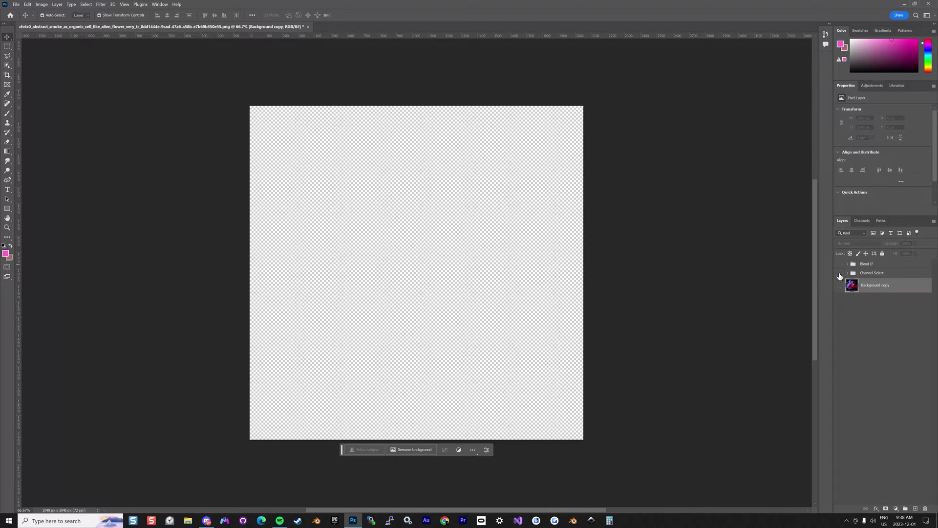
- Keep Channel Select visible with the original image hidden, and hide the black Color Fill 5 to reveal transparency
click(840, 274)
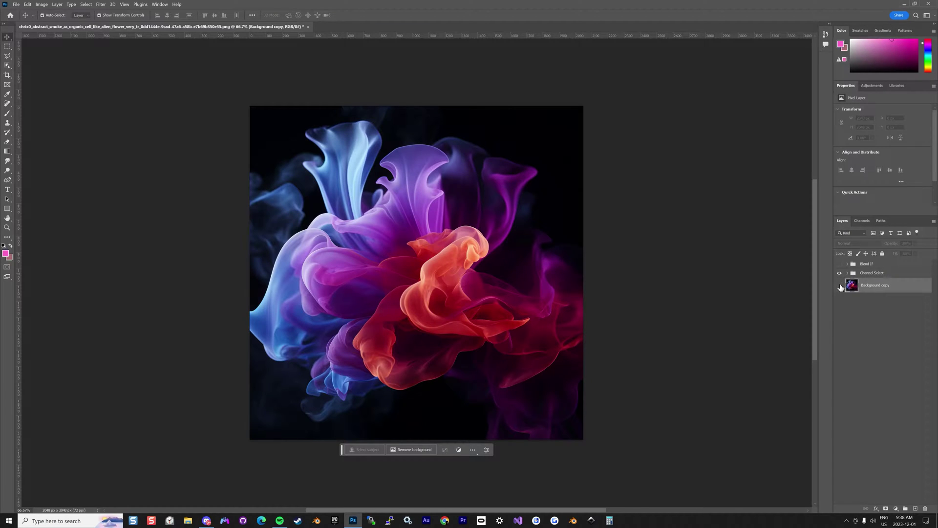
click(840, 286)
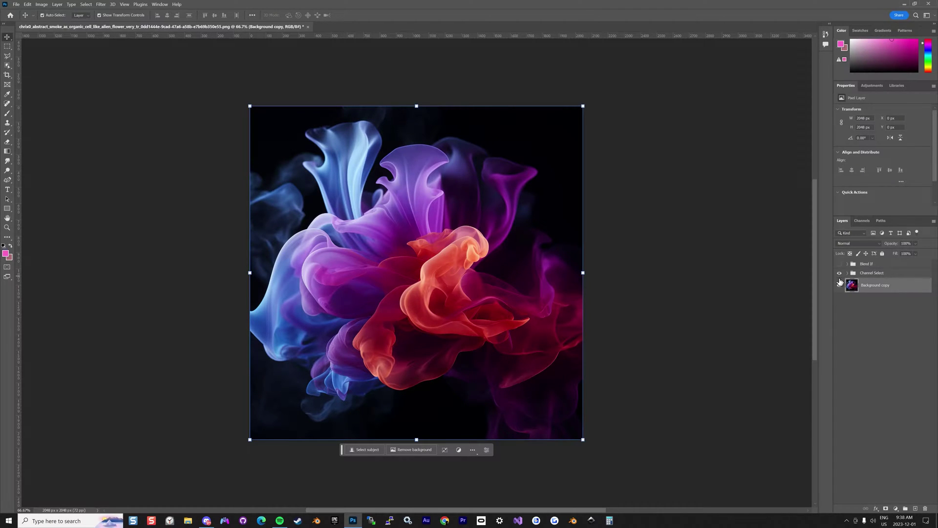
click(841, 285)
click(848, 273)
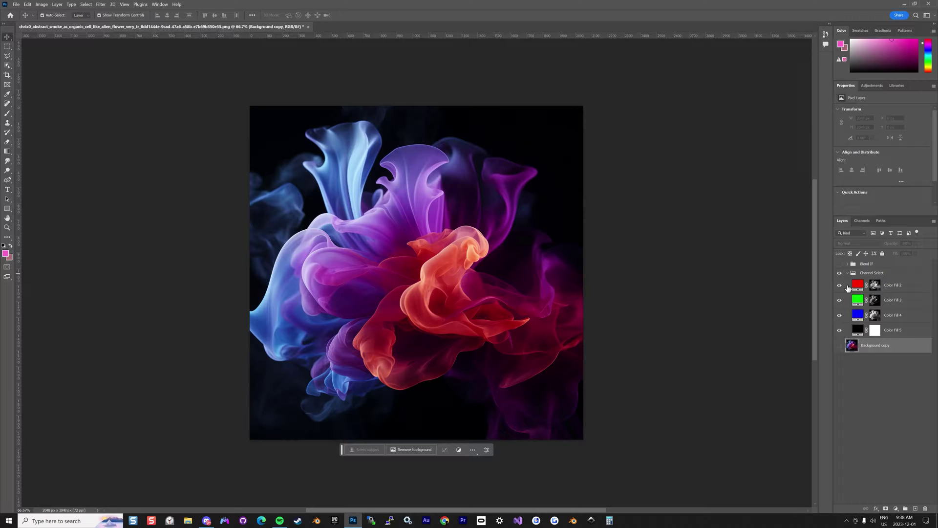
click(840, 331)
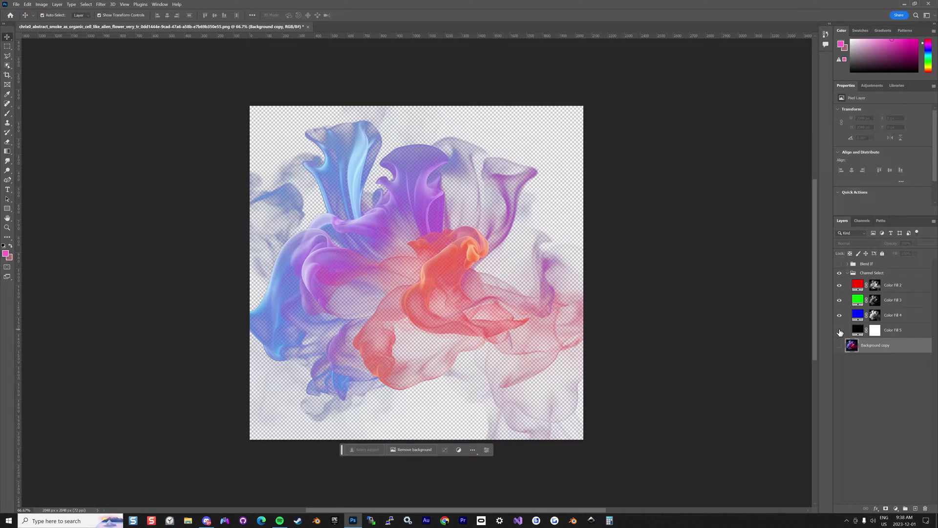
click(870, 274)
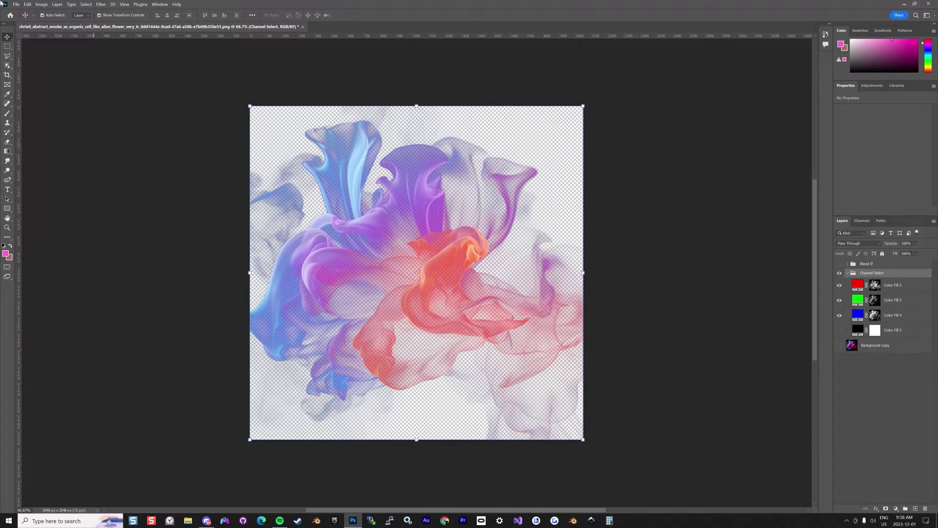
- Quick Export the transparent smoke flower as a PNG and save it in the Bloom folder
click(15, 6)
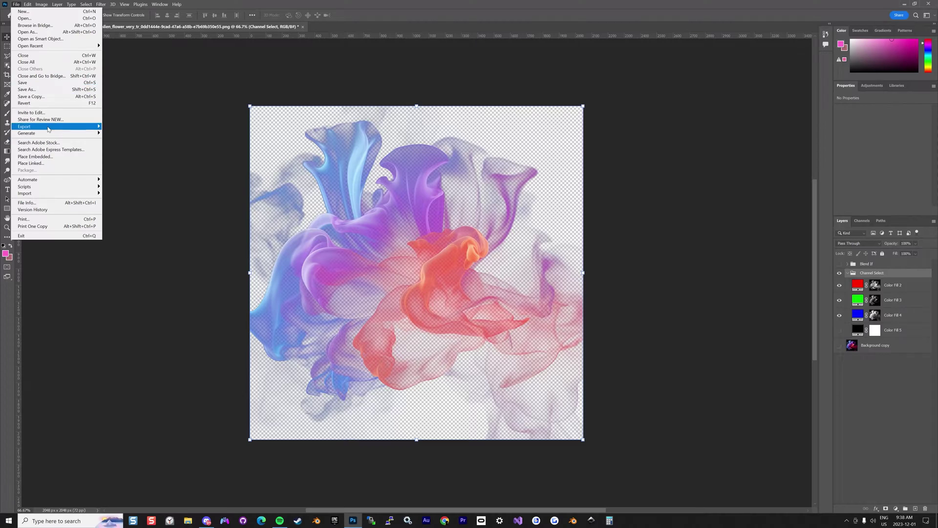
click(113, 130)
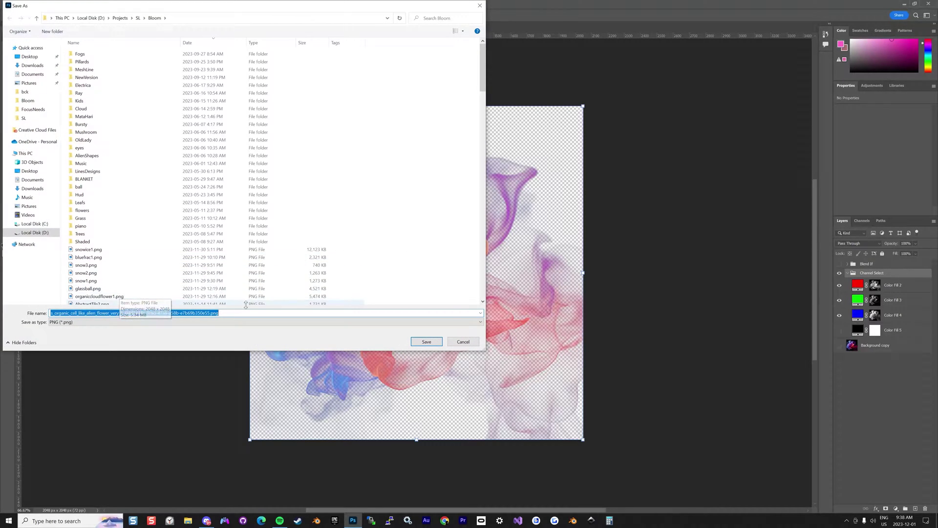
click(455, 340)
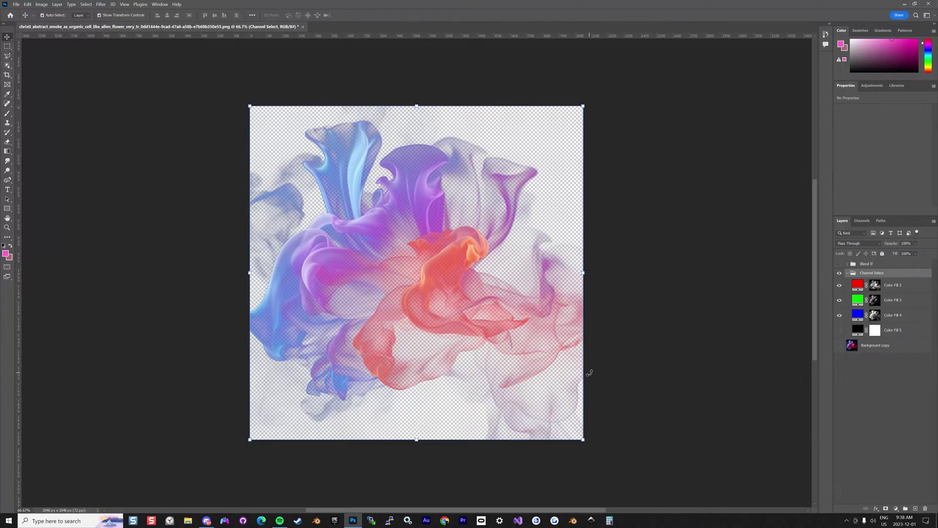